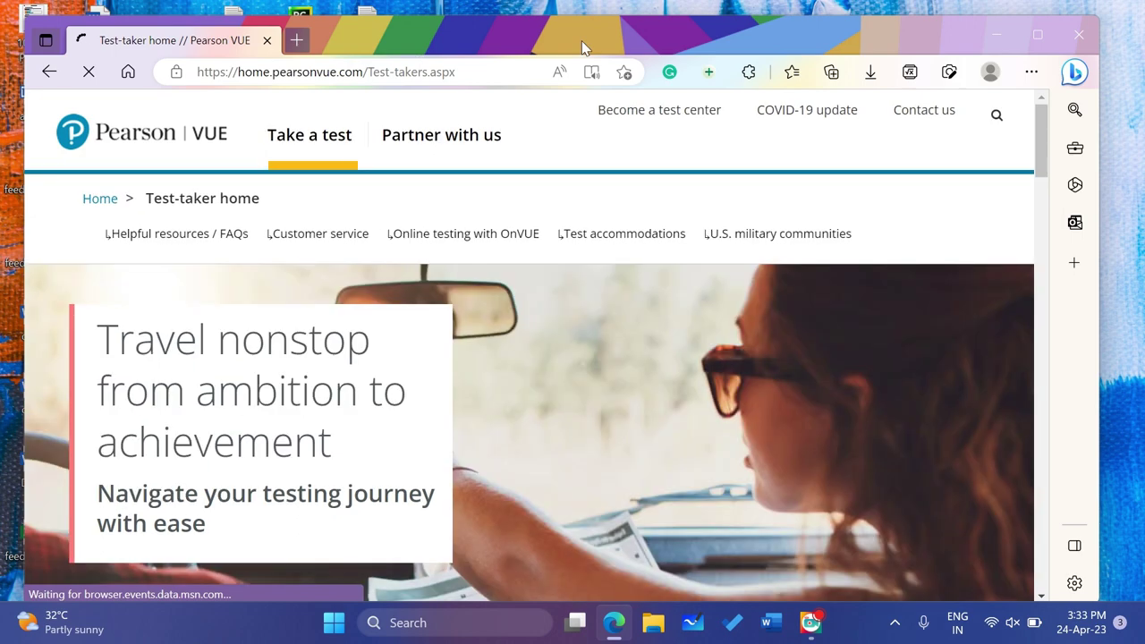
Maximize Edge and enter MICROSOFT in Pearson VUE's testing organization search box
click(1035, 33)
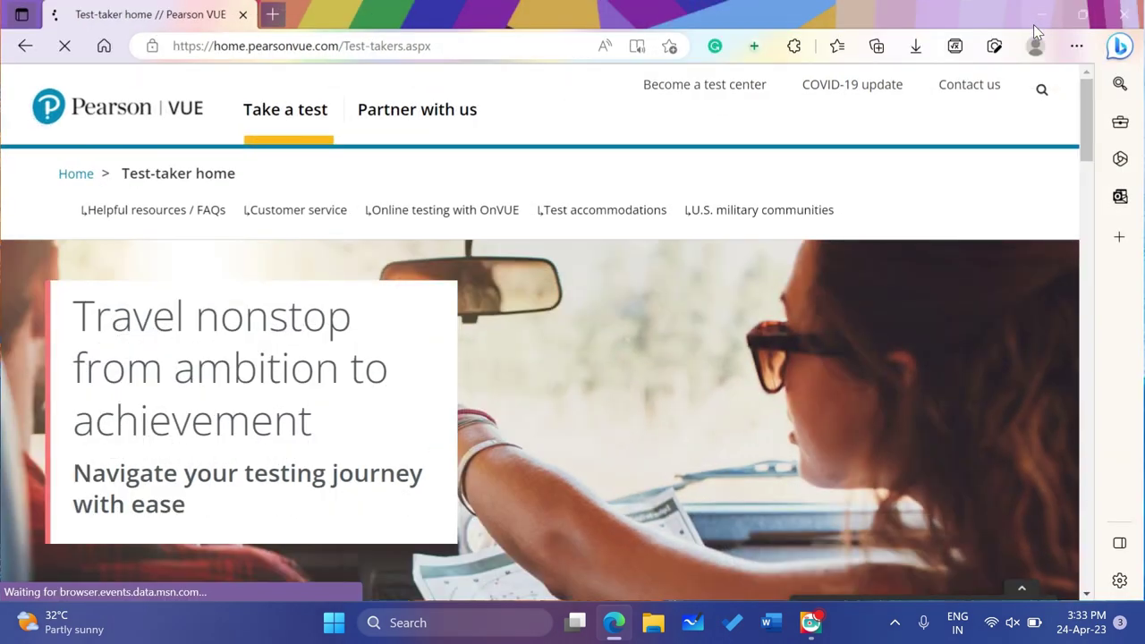
scroll(699, 312, down, 4)
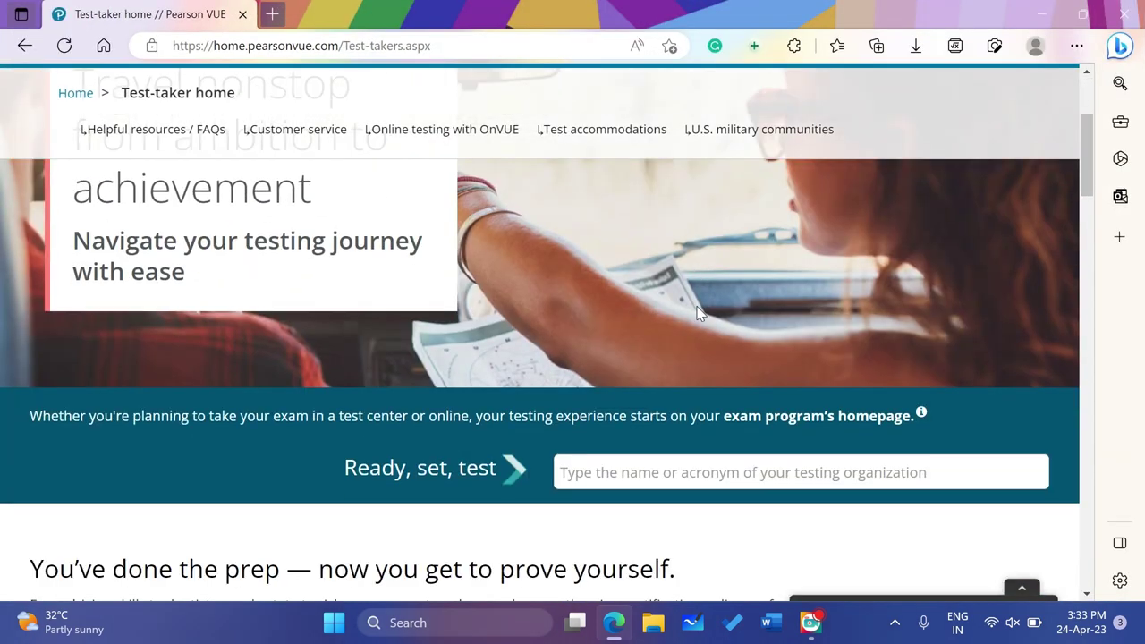
click(684, 387)
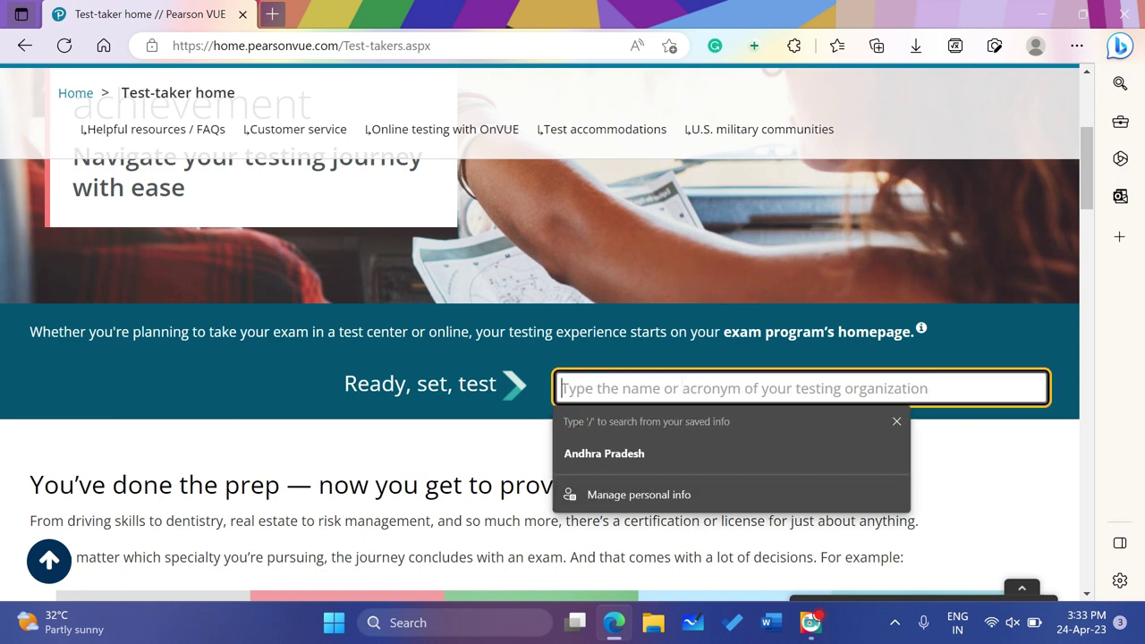
text(MI)
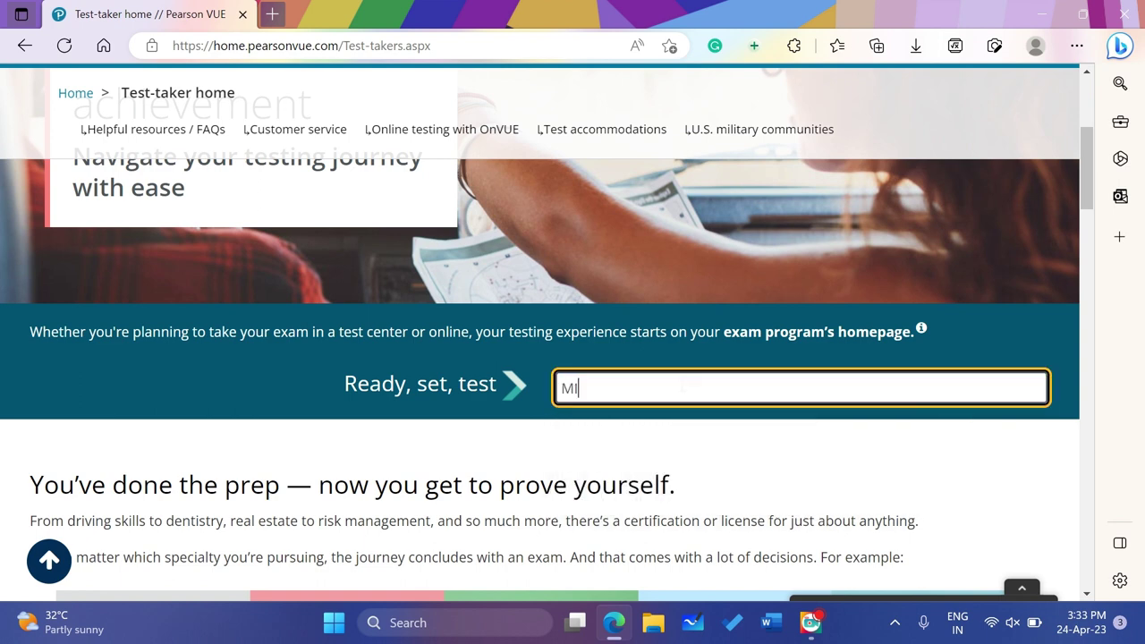
text(CROSOFT)
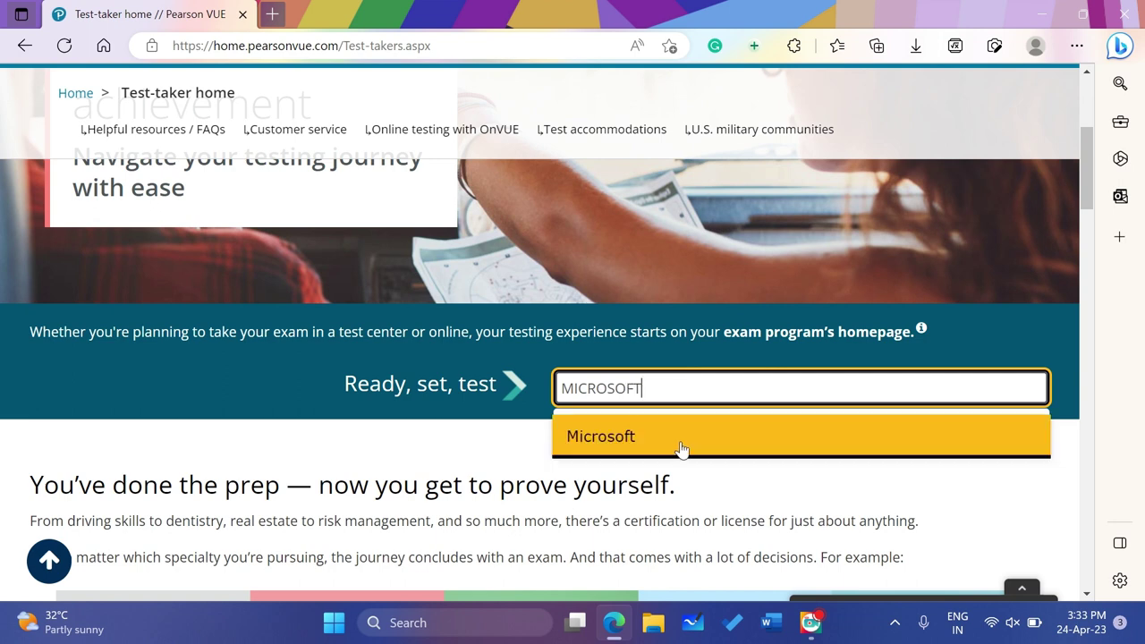
Pick the Microsoft suggestion and start Login on the Microsoft exam program page
click(682, 445)
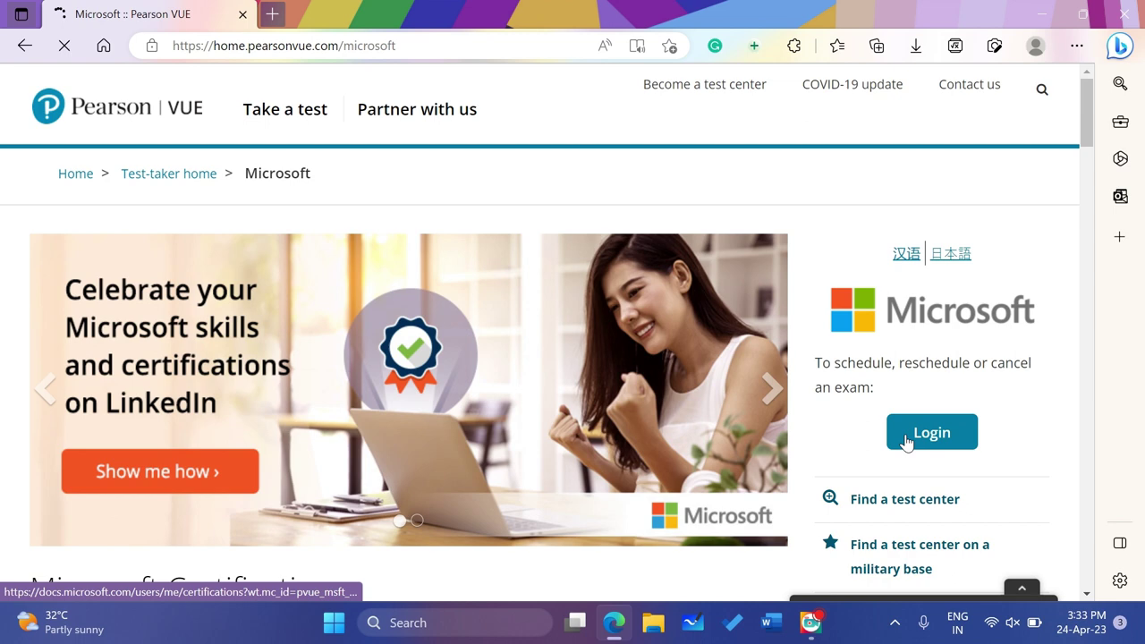
click(907, 439)
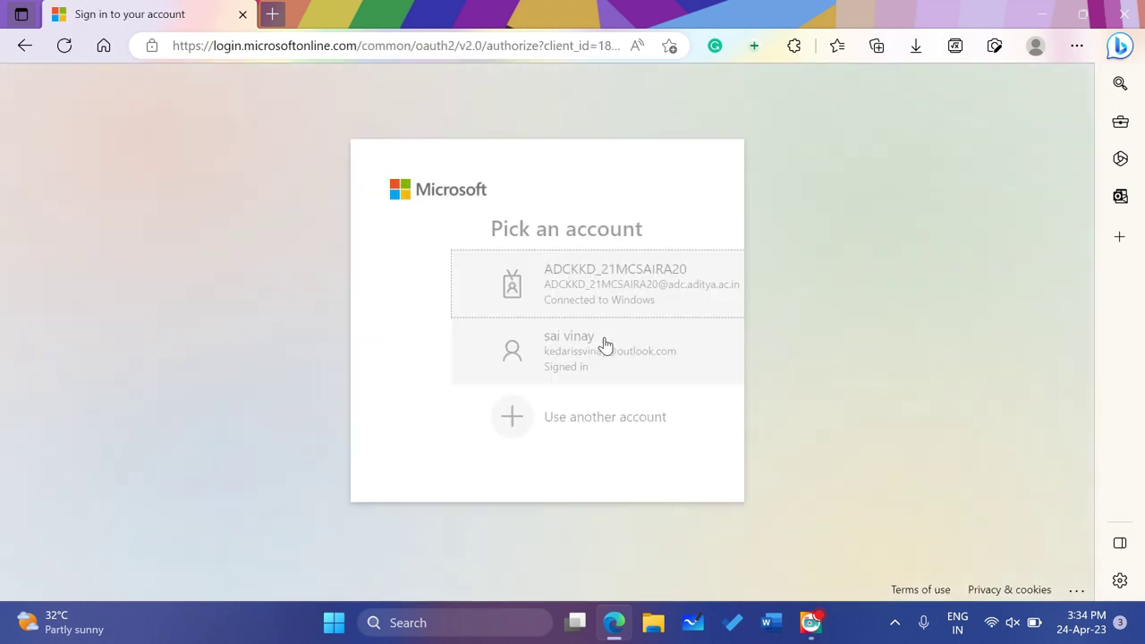
Choose 'Use another account', enter the work e-mail address and continue to the password
click(522, 437)
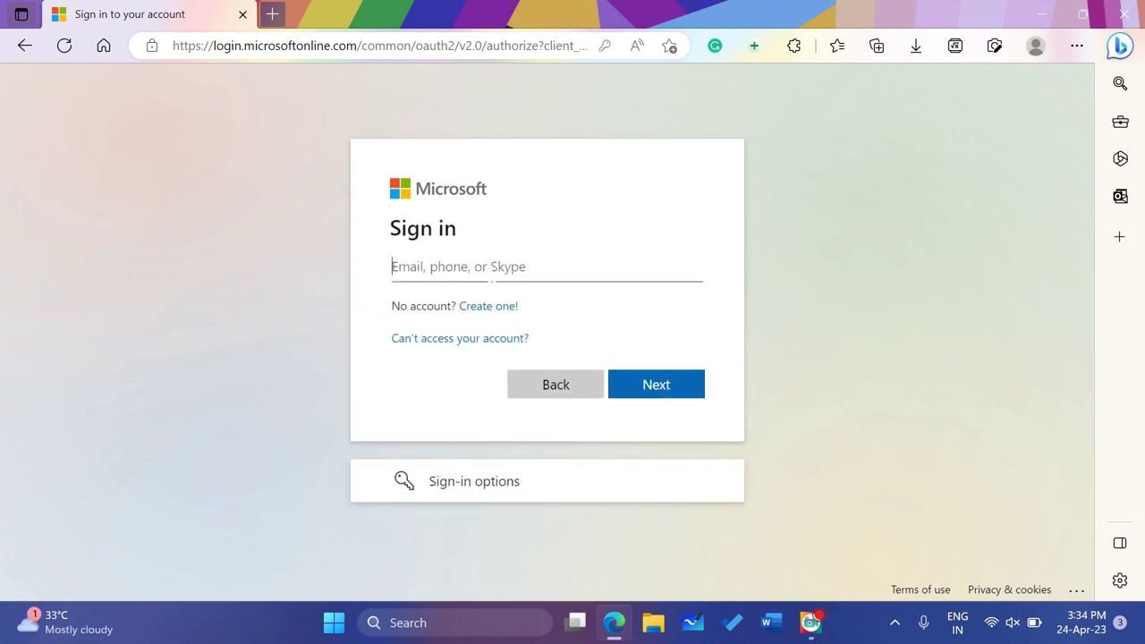
click(491, 275)
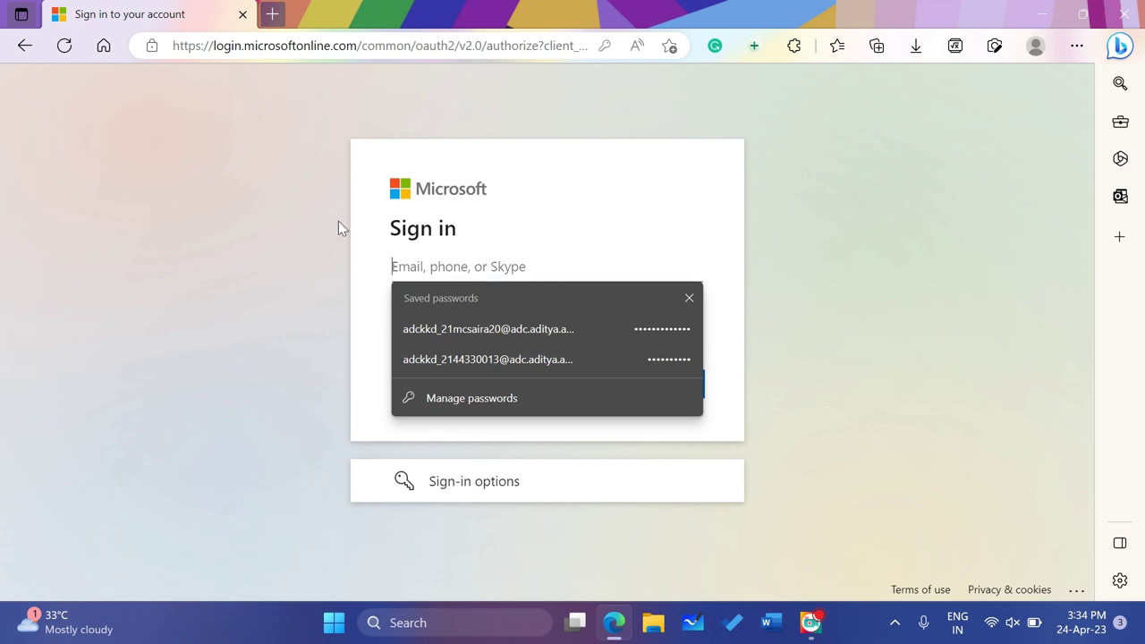
click(290, 236)
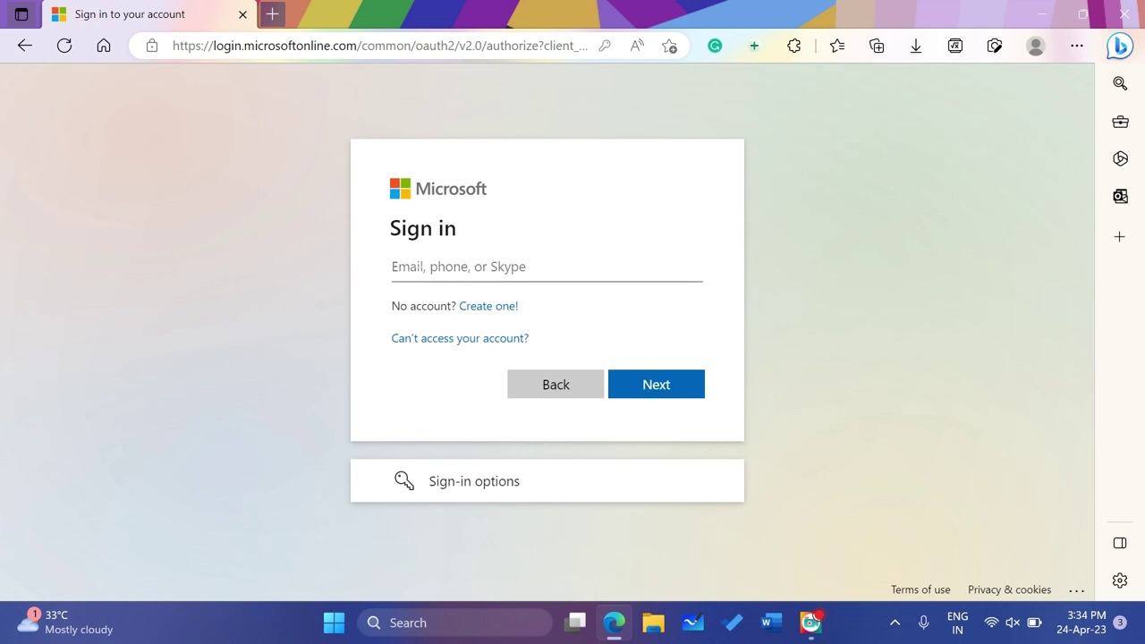
click(393, 267)
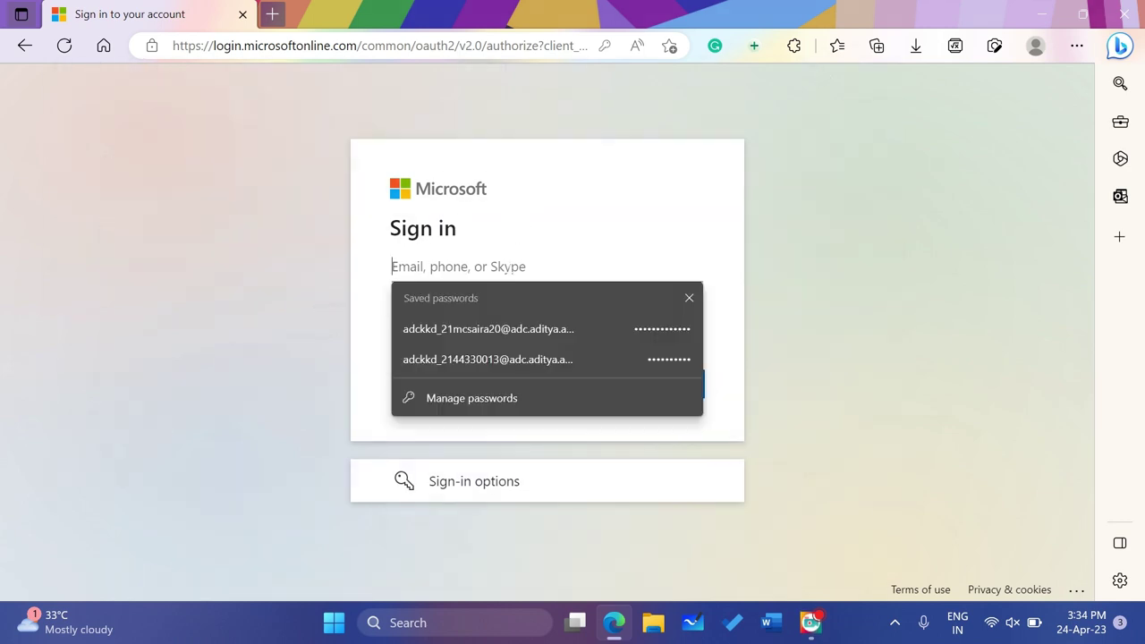
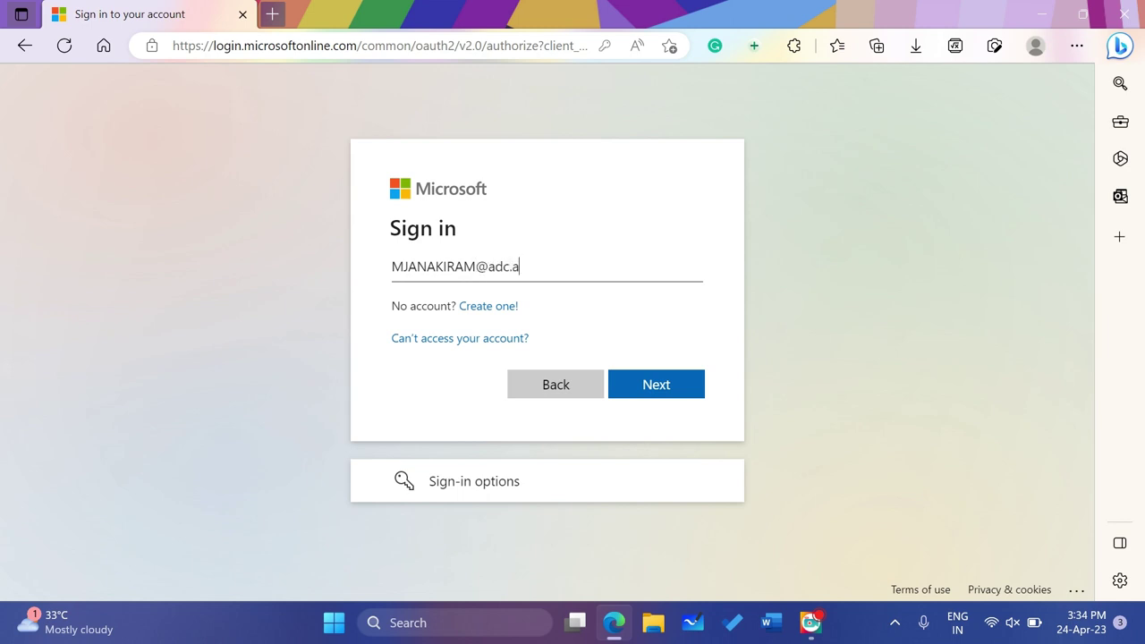
click(655, 384)
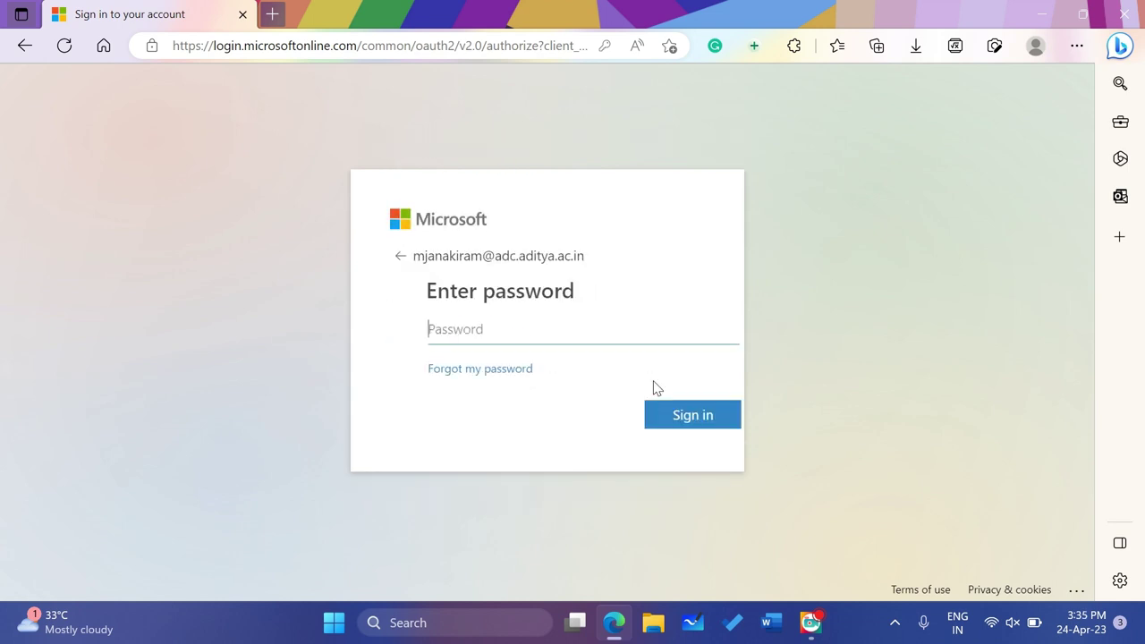
Enter the account password and sign in
click(604, 343)
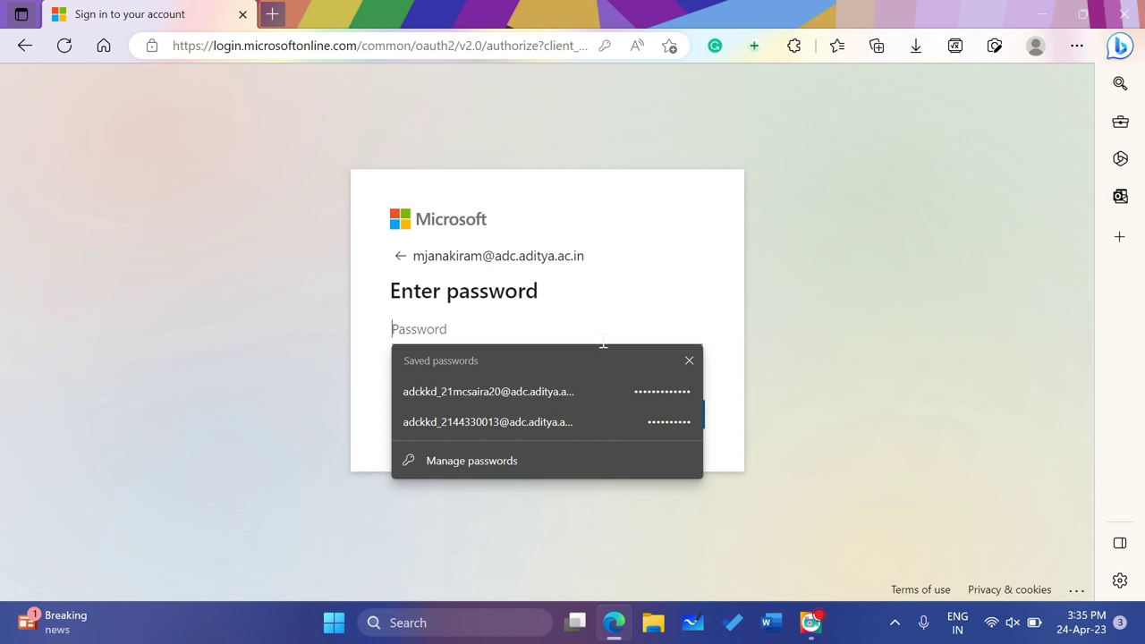
text(a)
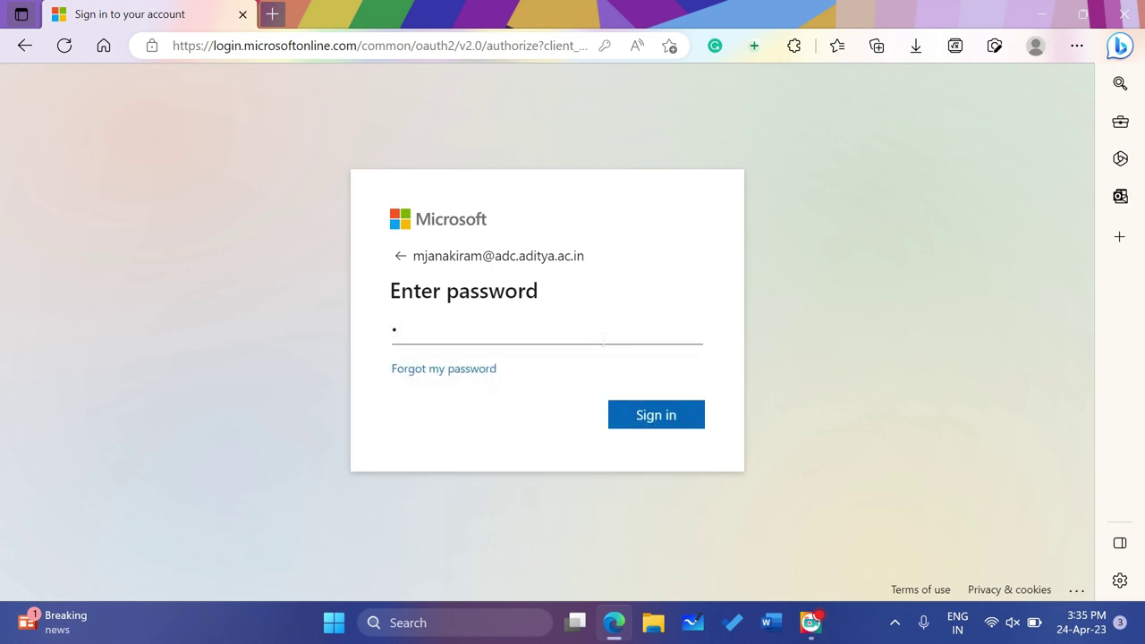
text(aaaaaaaaa)
click(669, 427)
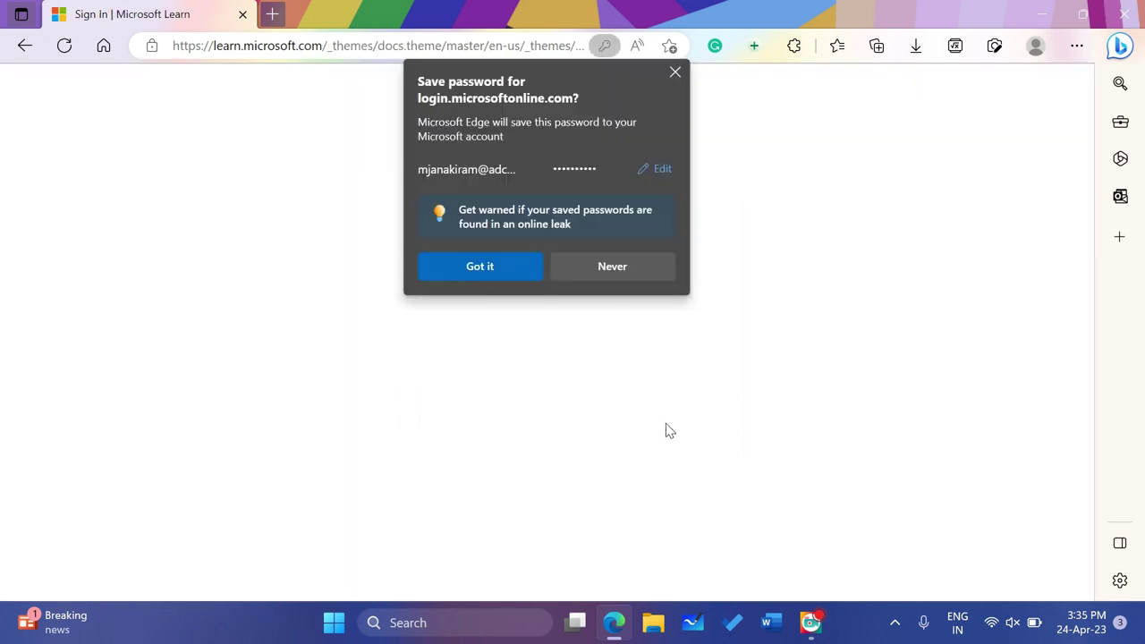
Dismiss the save-password prompt and go to 'Browse certifications and exams' under Certifications
click(674, 77)
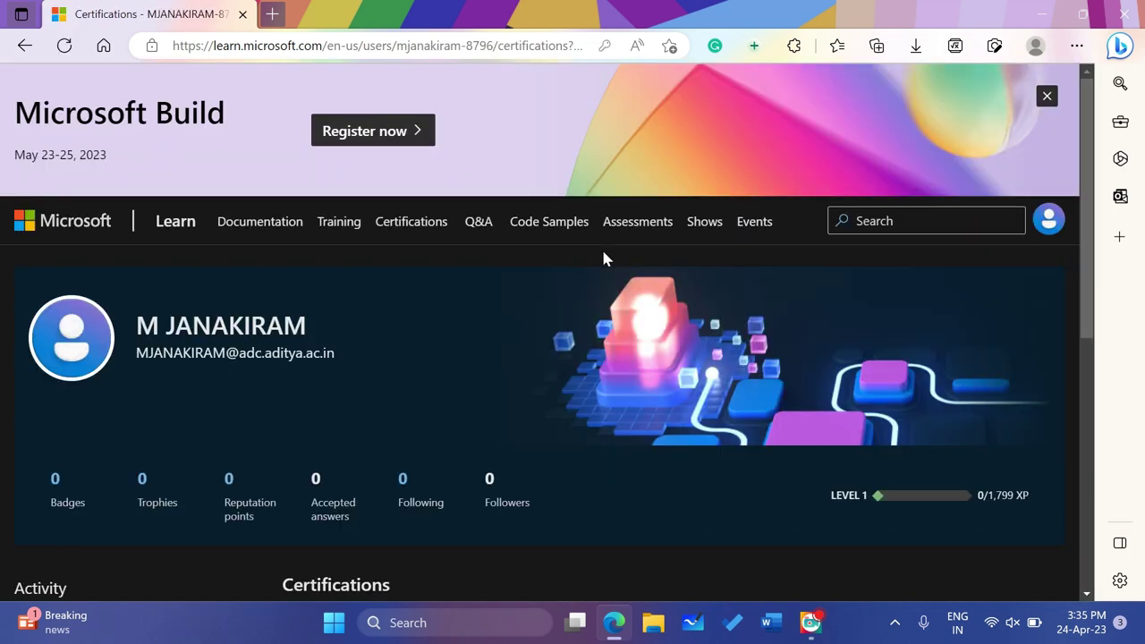
scroll(512, 376, down, 5)
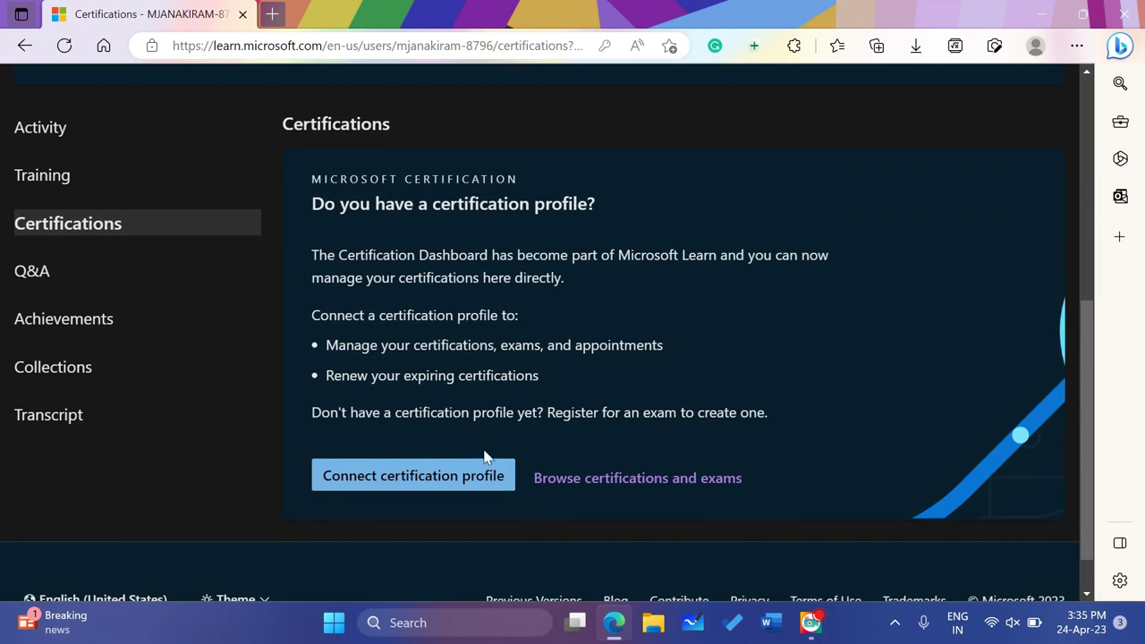
click(642, 489)
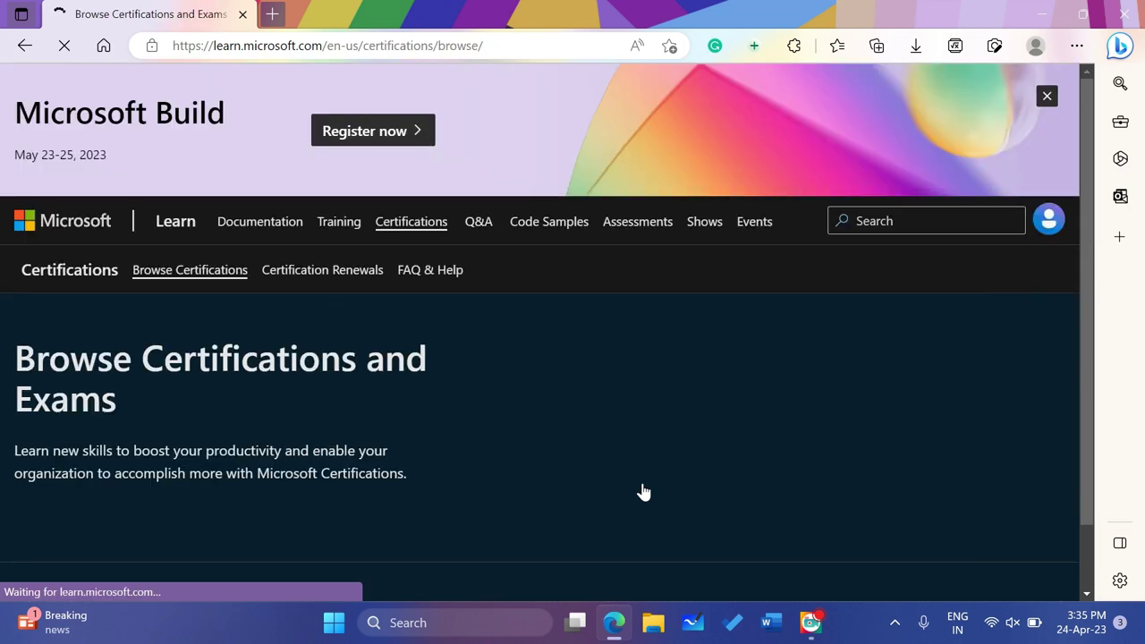
Filter the certifications catalogue by the Azure product, cutting 186 results to 56
scroll(642, 491, down, 4)
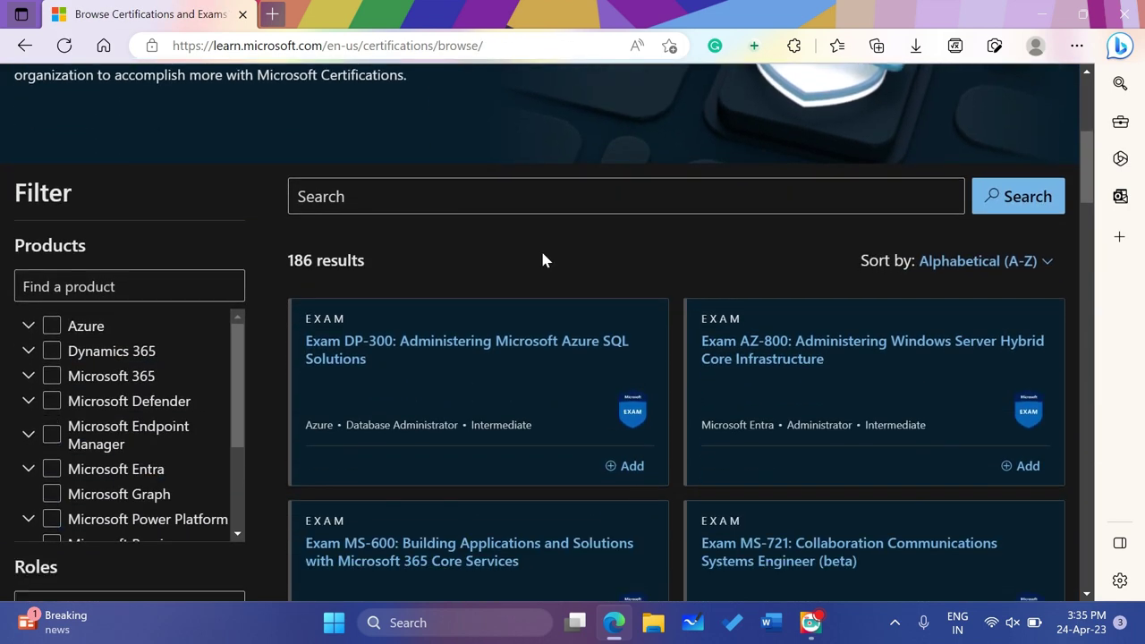
click(509, 197)
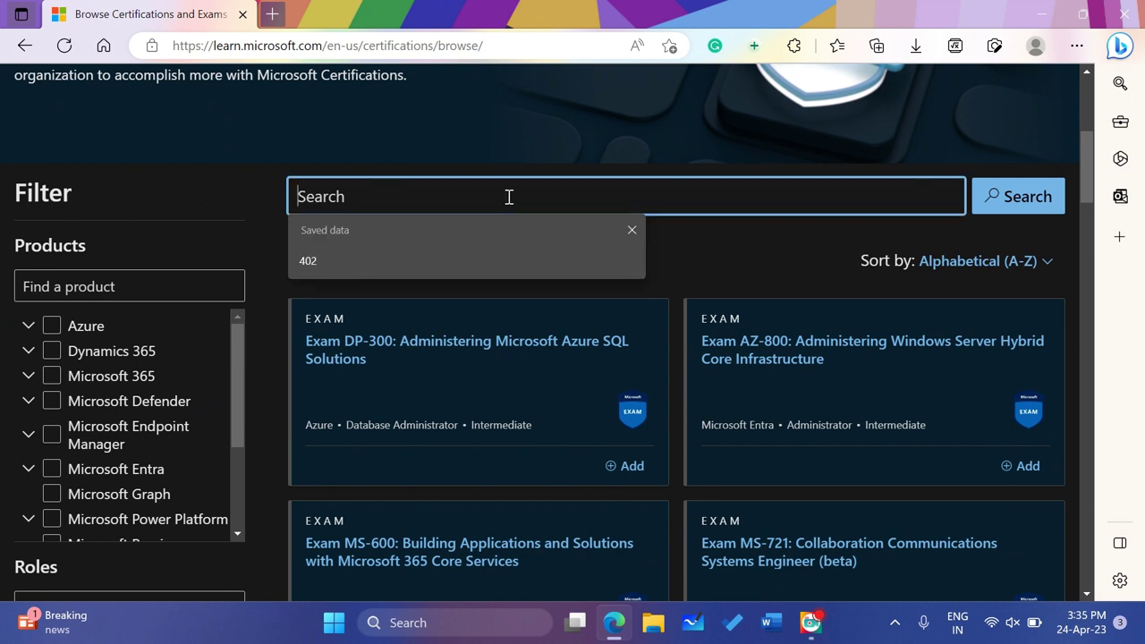
click(61, 324)
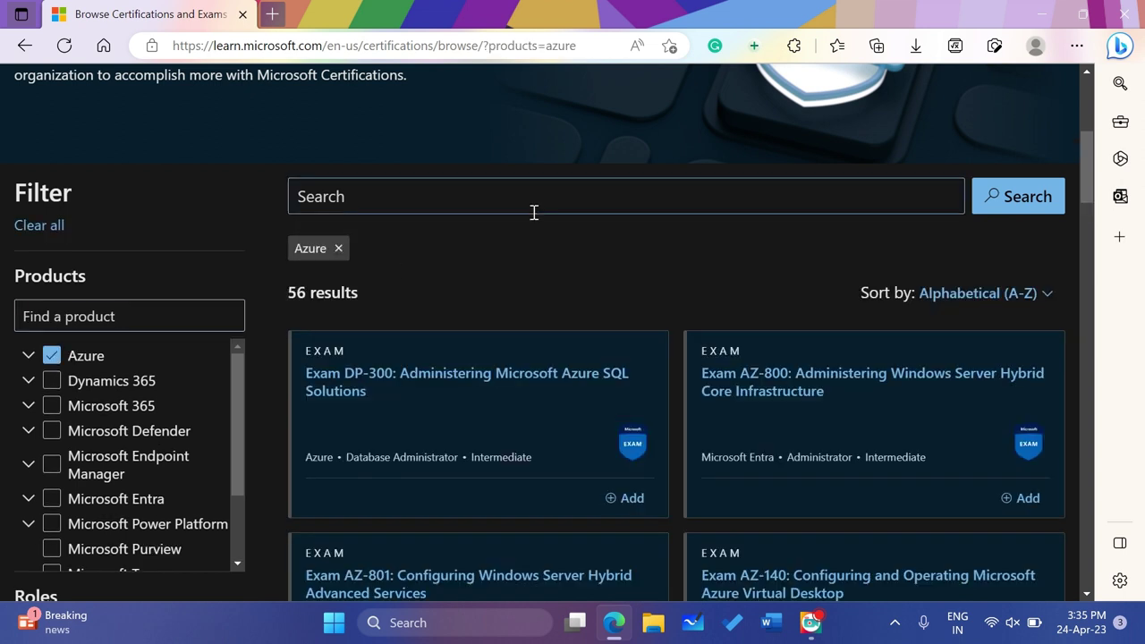
click(528, 201)
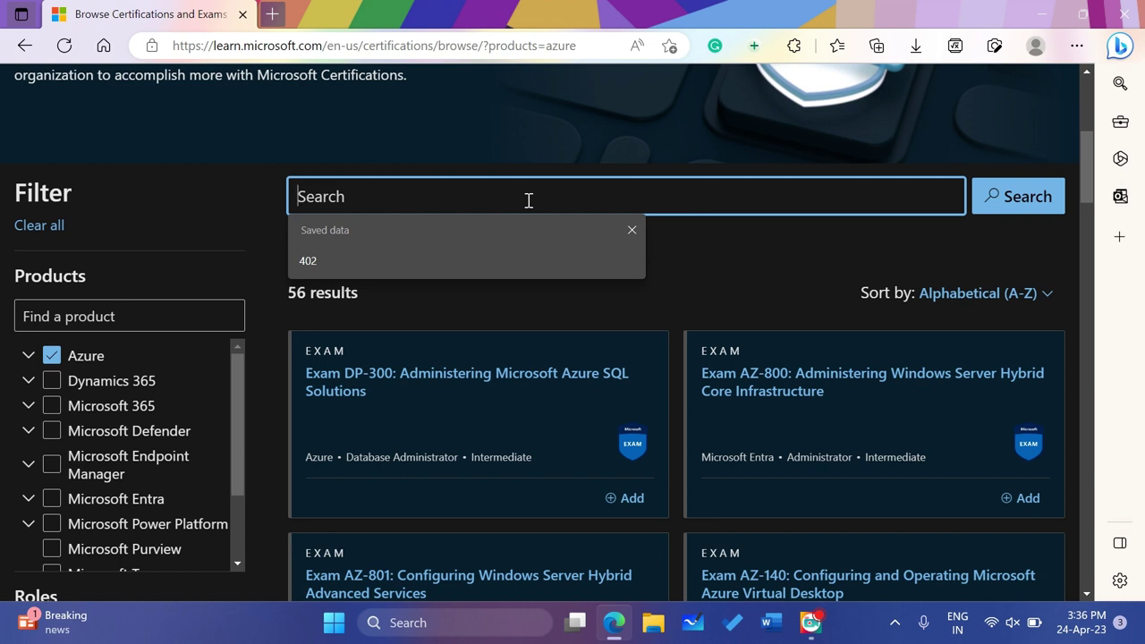
Search Microsoft Learn for '204' and open the Exam AZ-204 details page
text(204)
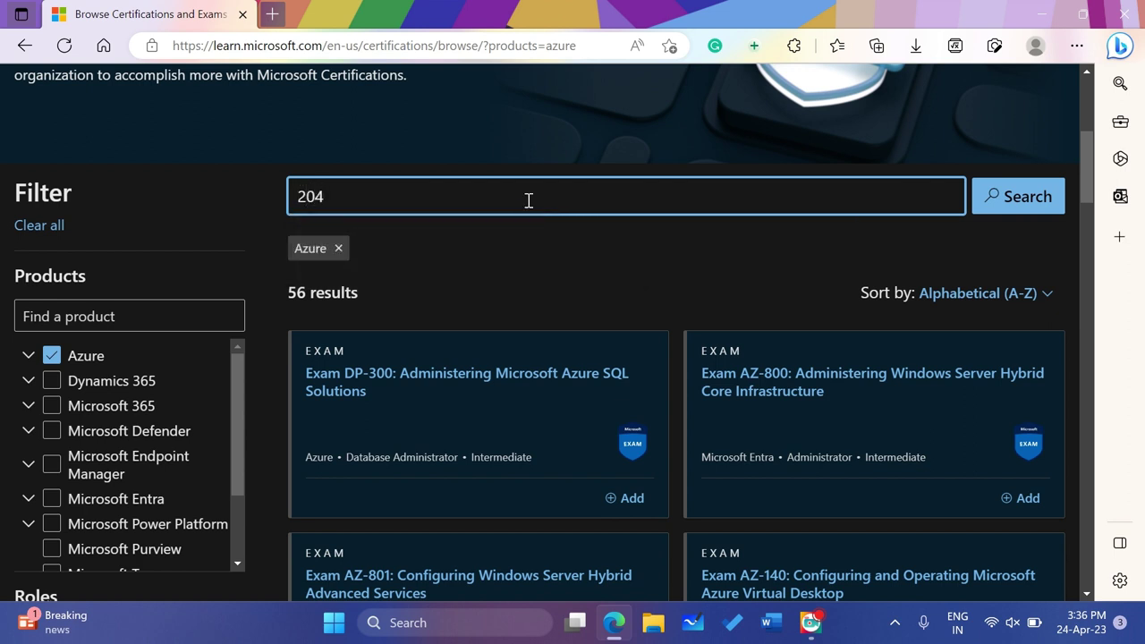
click(1011, 213)
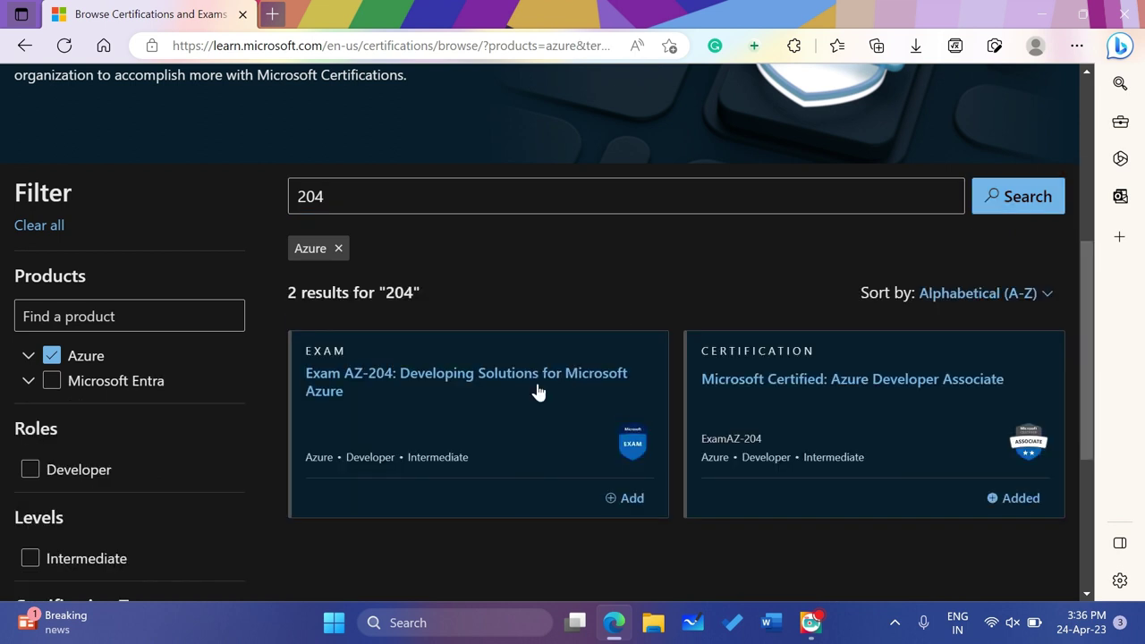
click(420, 386)
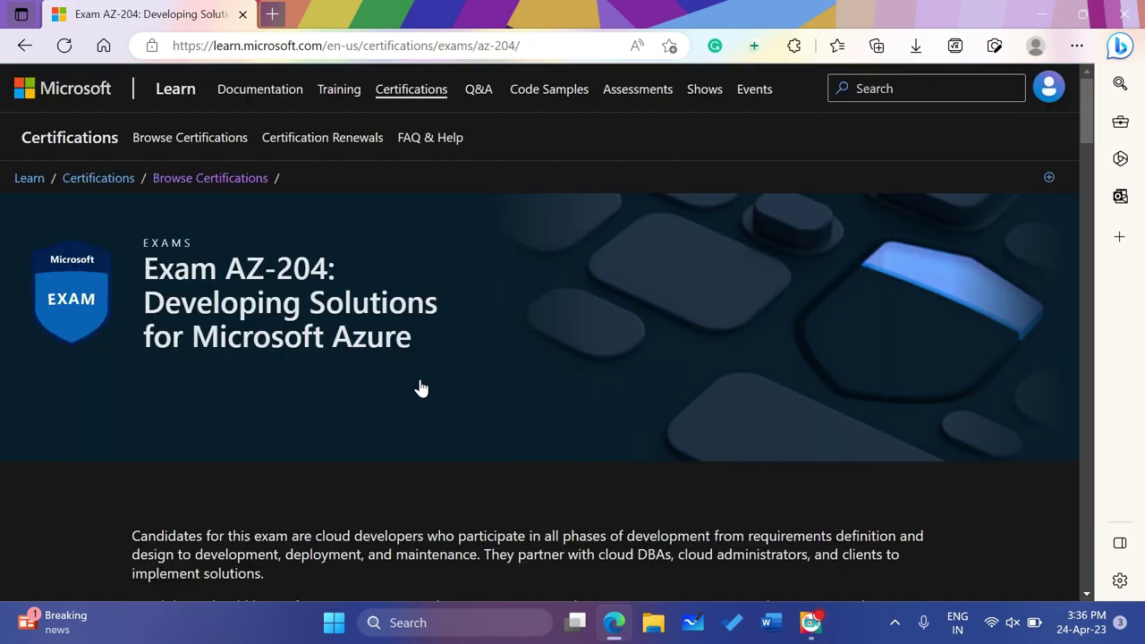
Set the pricing country to India (₹4800 INR) and start scheduling the AZ-204 exam
scroll(421, 387, down, 10)
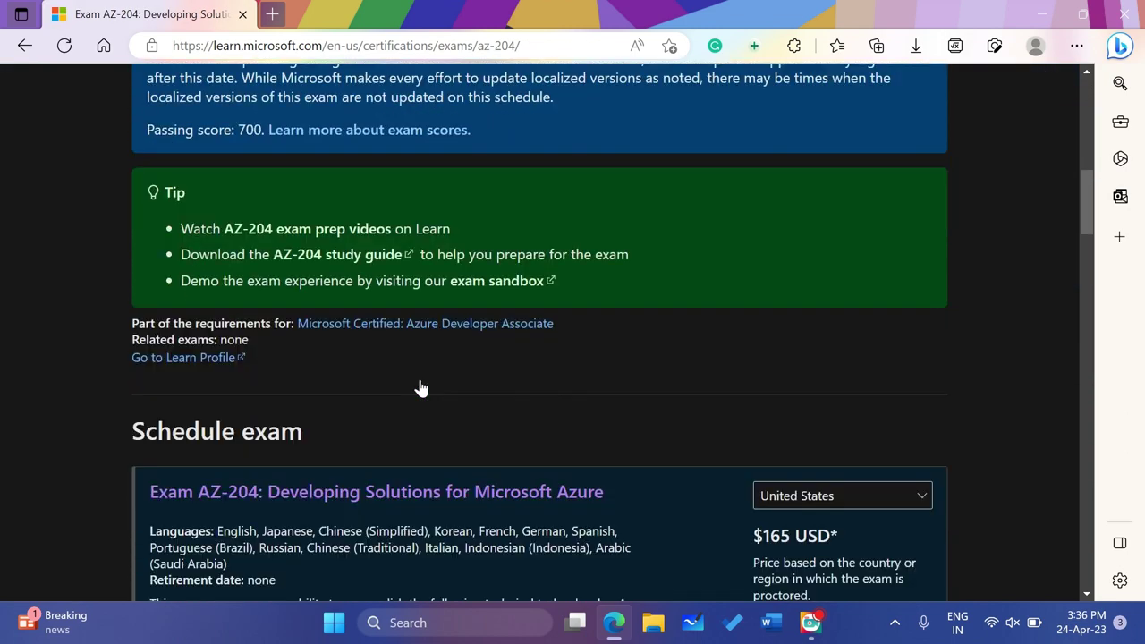
scroll(420, 387, down, 3)
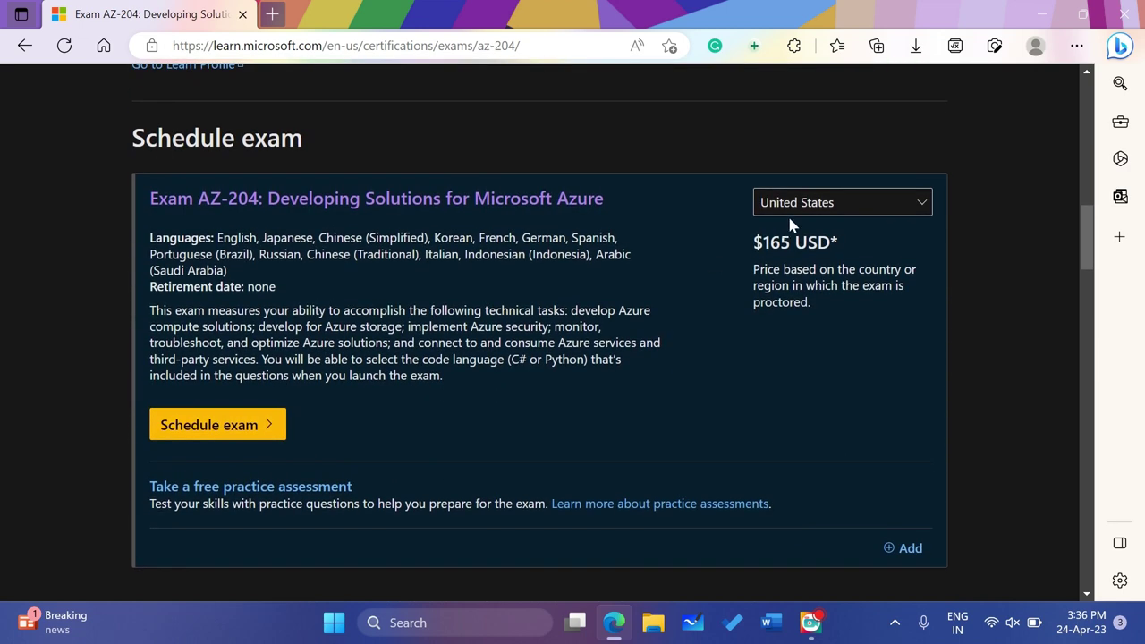
click(808, 207)
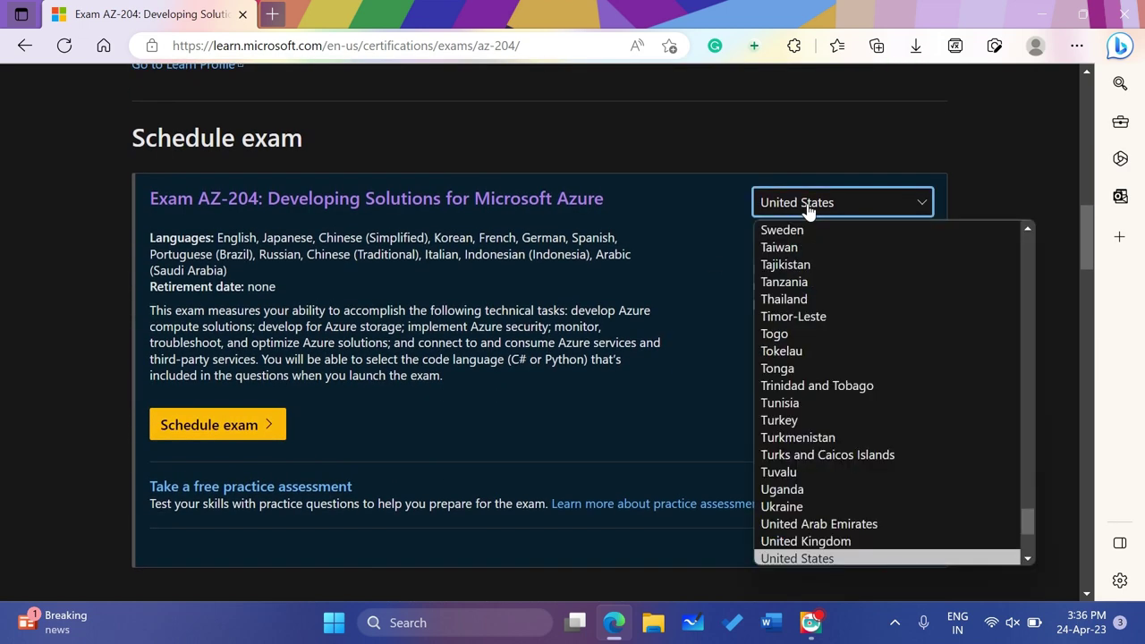
text(in)
key(Return)
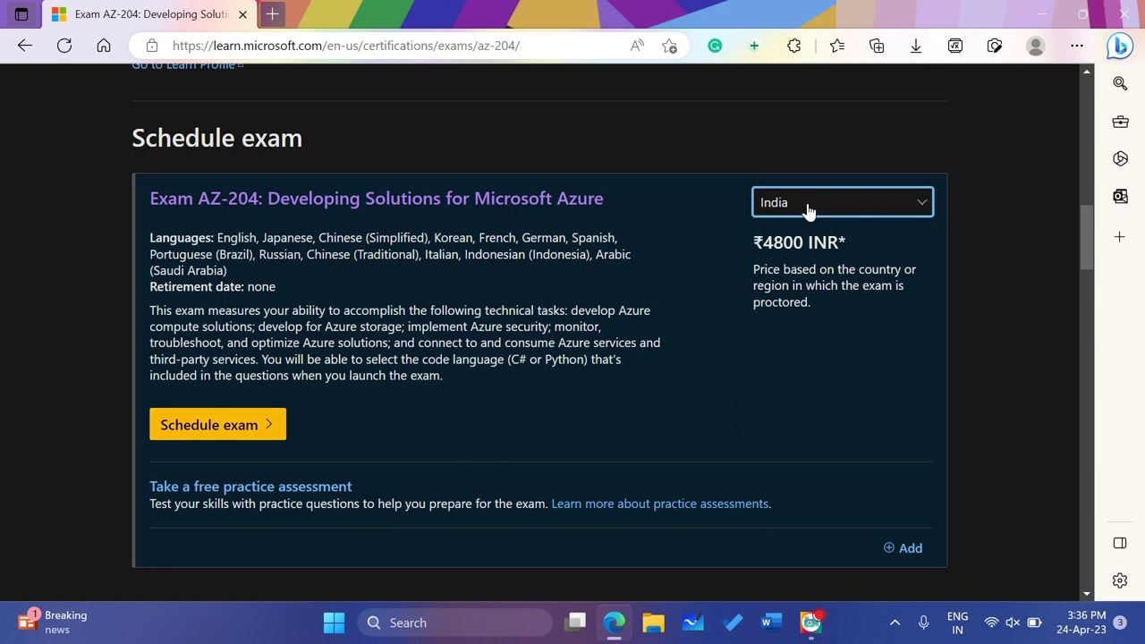
scroll(731, 283, down, 2)
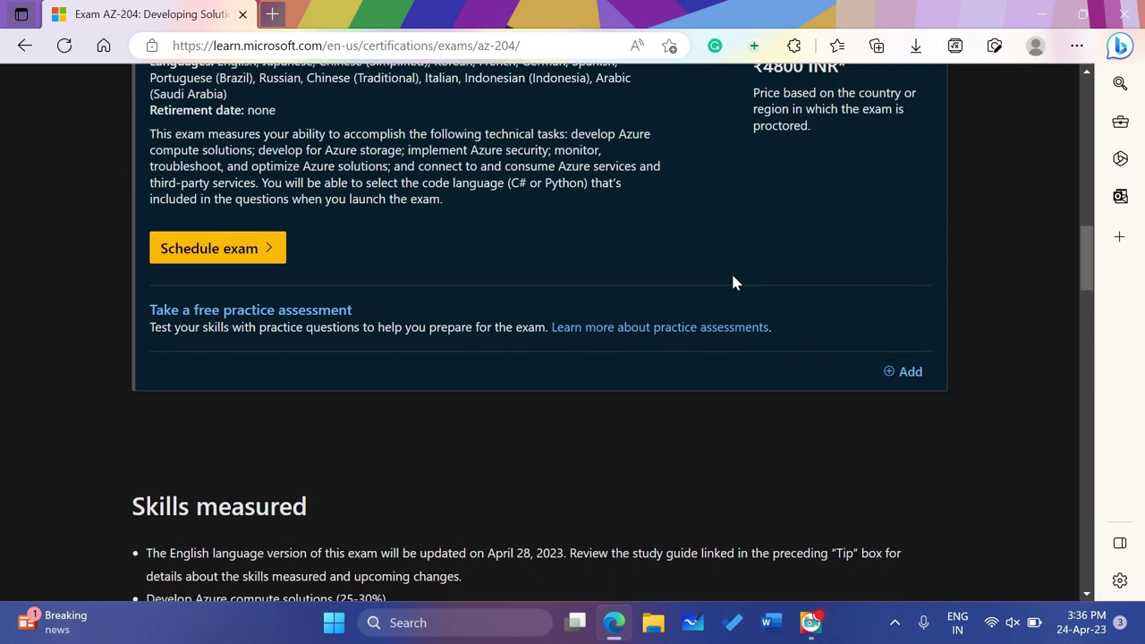
scroll(578, 275, up, 1)
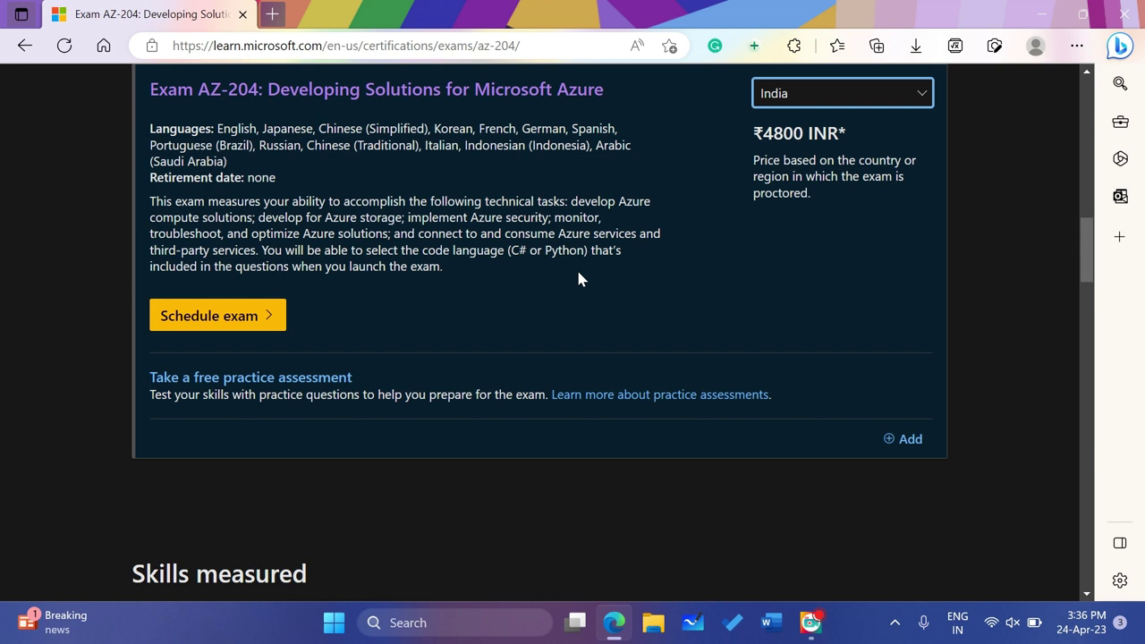
click(257, 327)
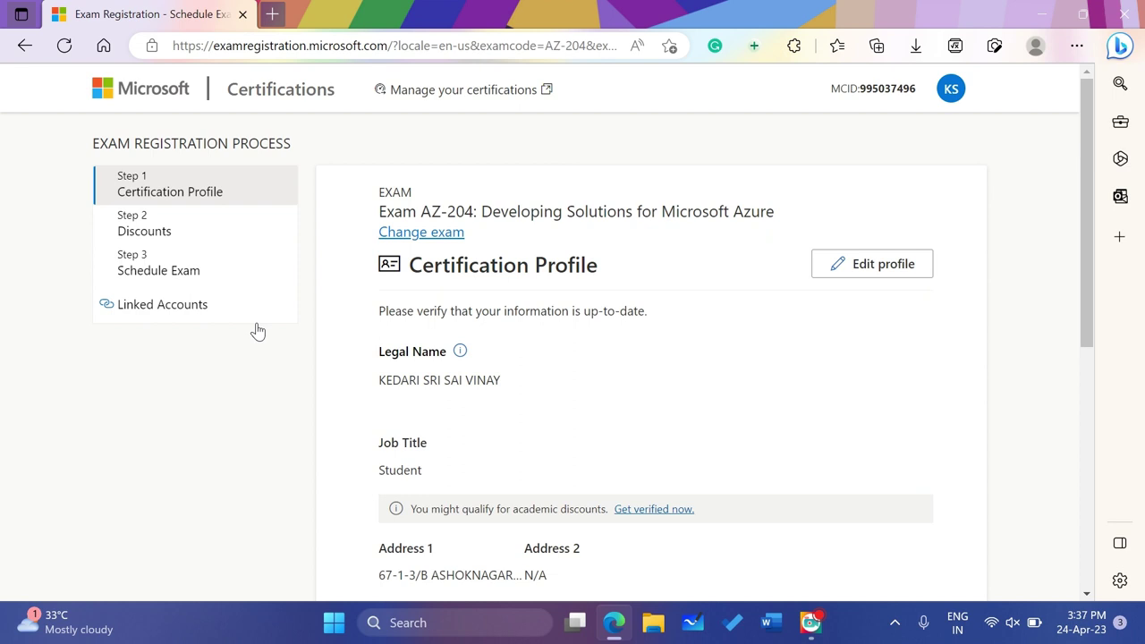
Make the certification profile's name, job title and address fields editable
click(851, 277)
Review the certification profile fields, including the legal name explanation
scroll(687, 385, down, 1)
scroll(686, 385, up, 1)
scroll(686, 385, down, 3)
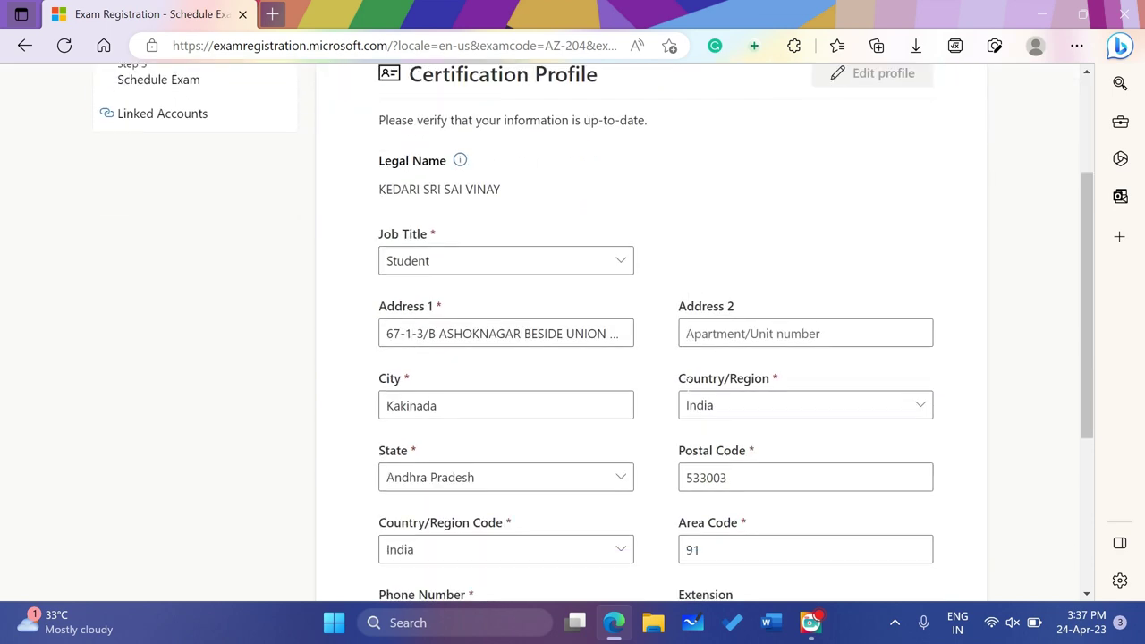
scroll(687, 391, up, 1)
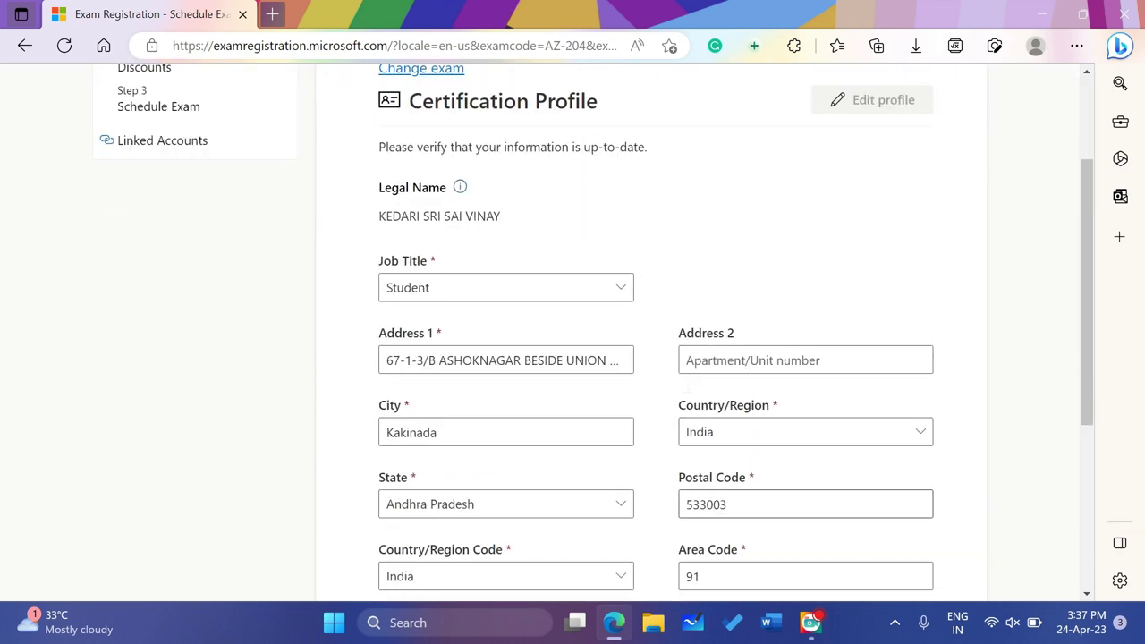
scroll(686, 391, down, 4)
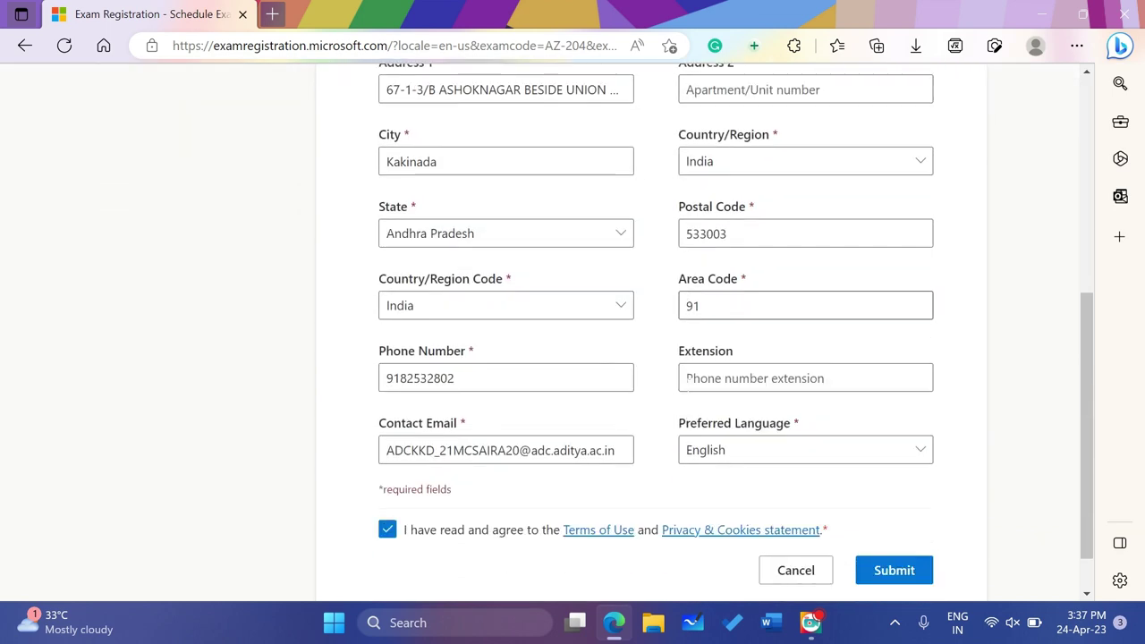
scroll(686, 391, up, 3)
scroll(686, 393, up, 1)
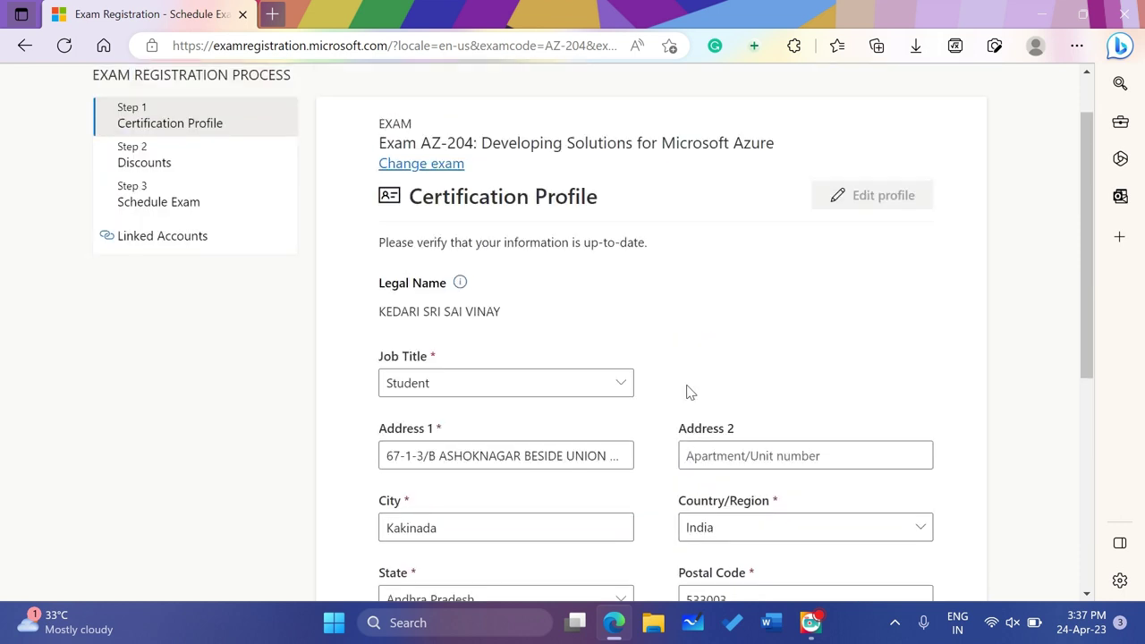
click(460, 282)
scroll(712, 309, down, 5)
scroll(716, 313, down, 4)
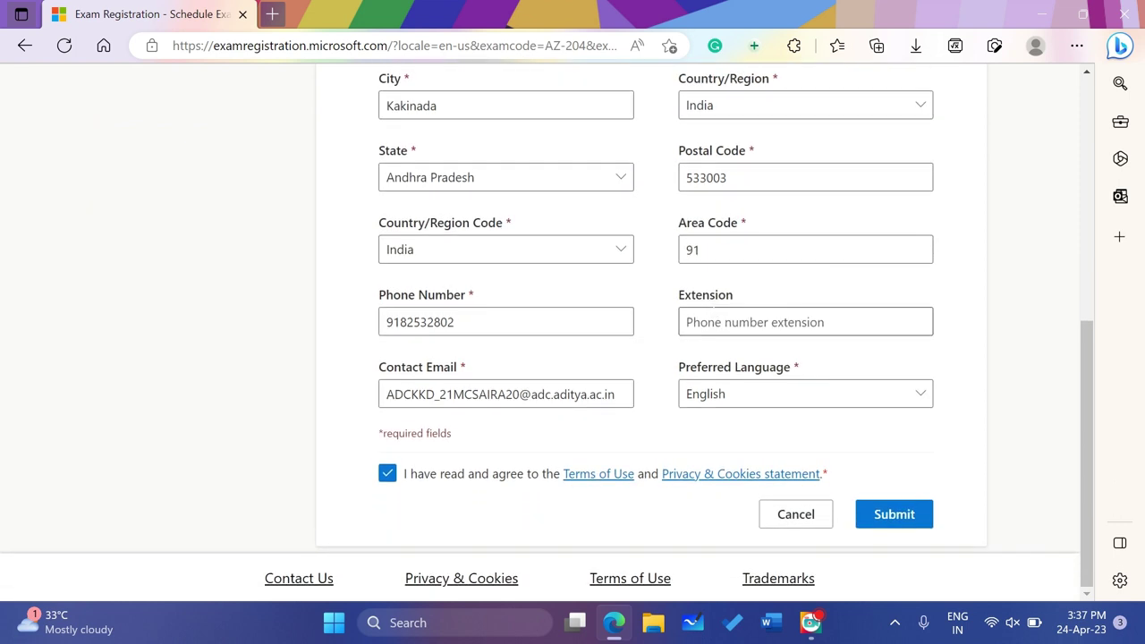
scroll(713, 313, up, 1)
scroll(712, 313, up, 2)
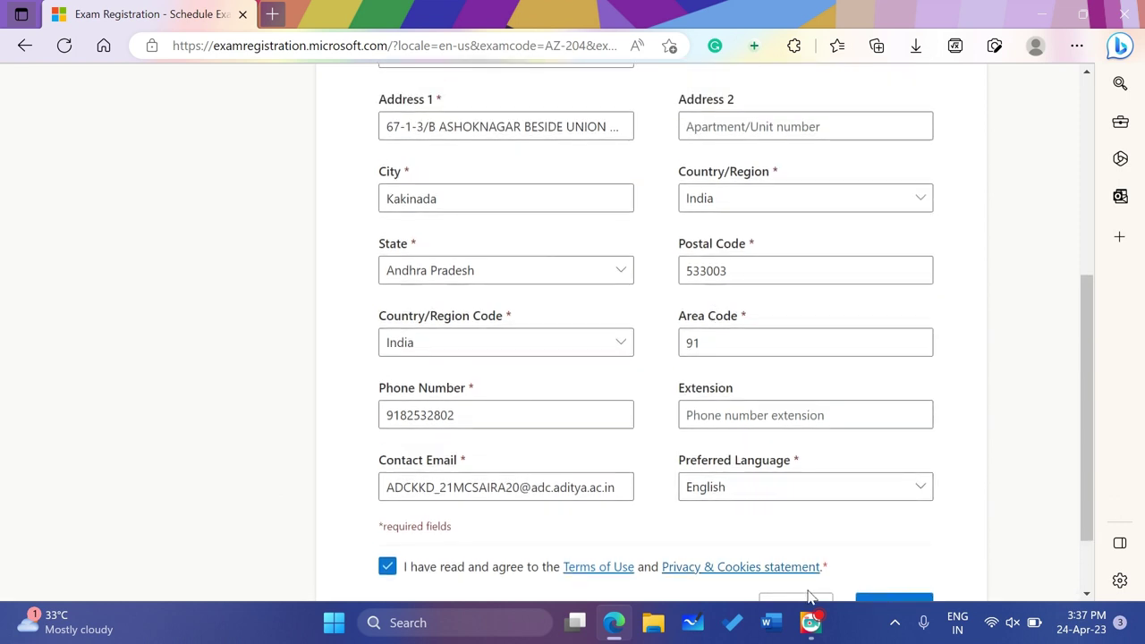
mouse_move(809, 620)
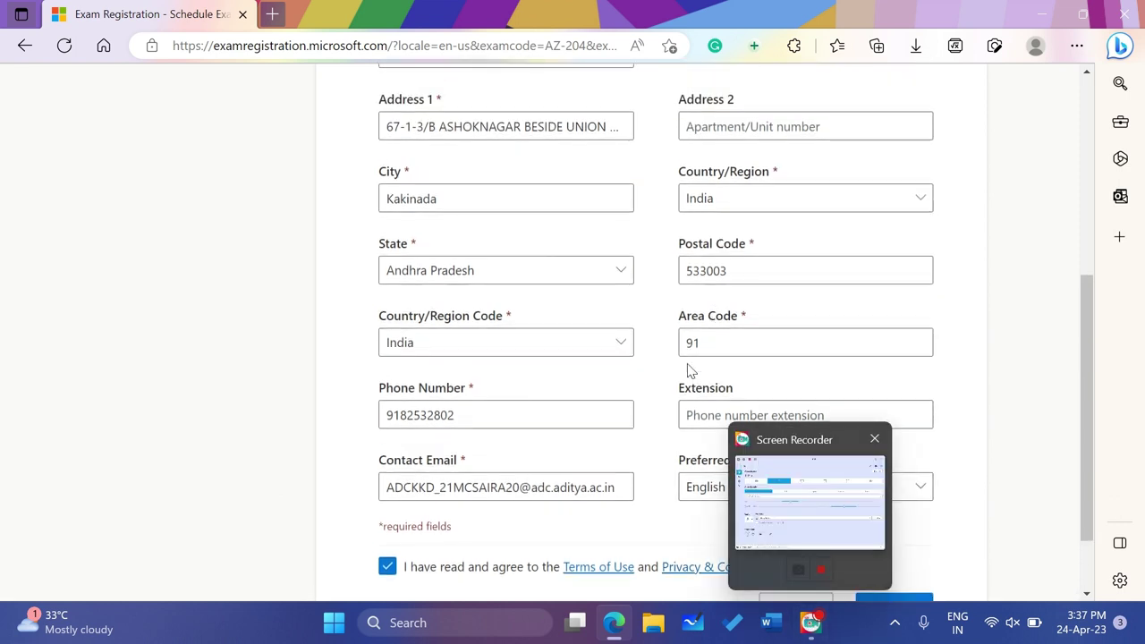
scroll(685, 367, up, 3)
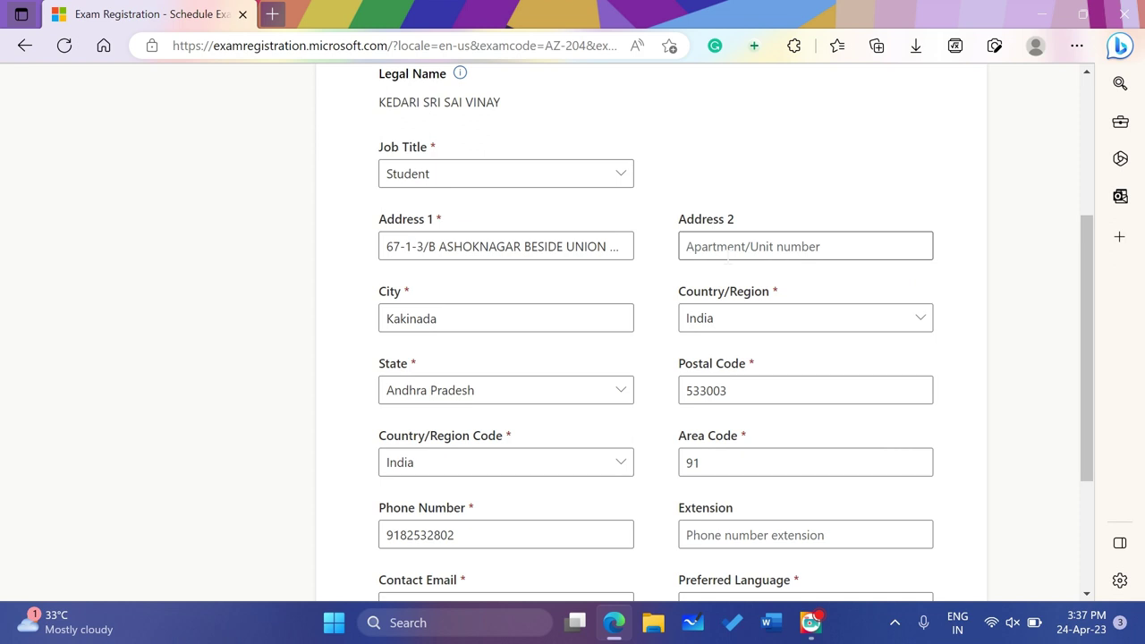
scroll(727, 260, down, 2)
scroll(727, 260, down, 1)
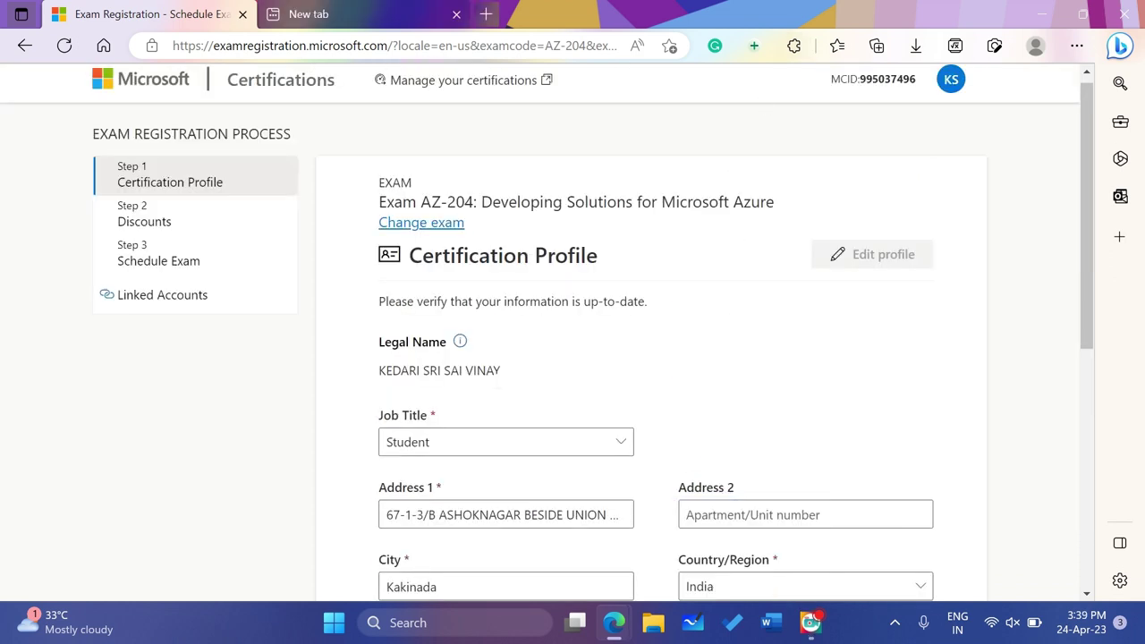
scroll(498, 383, down, 5)
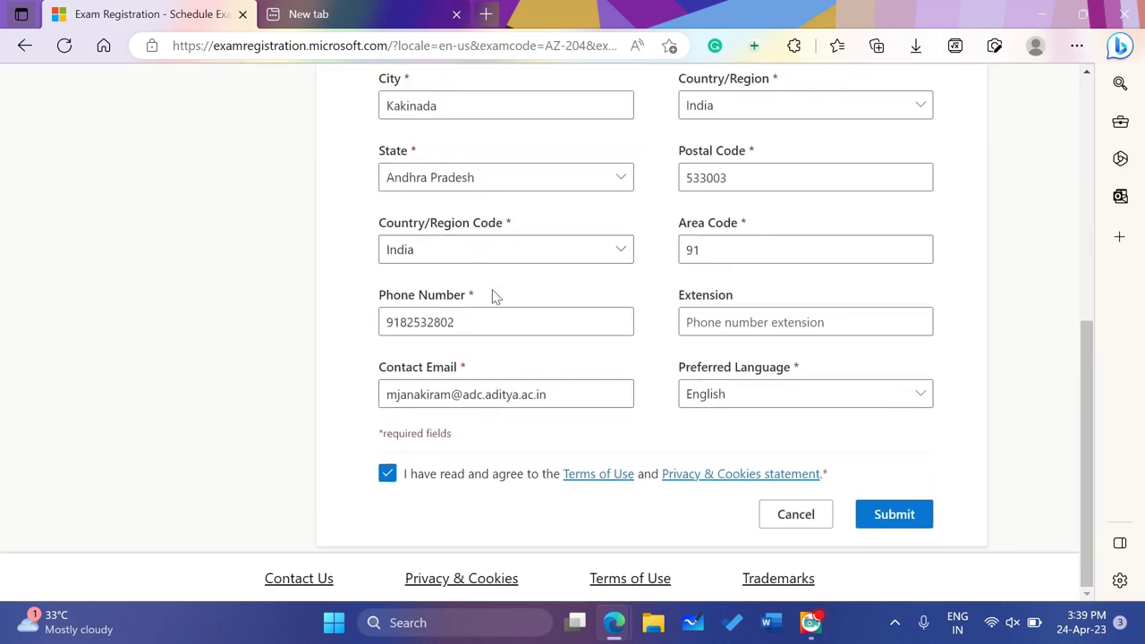
scroll(493, 296, up, 2)
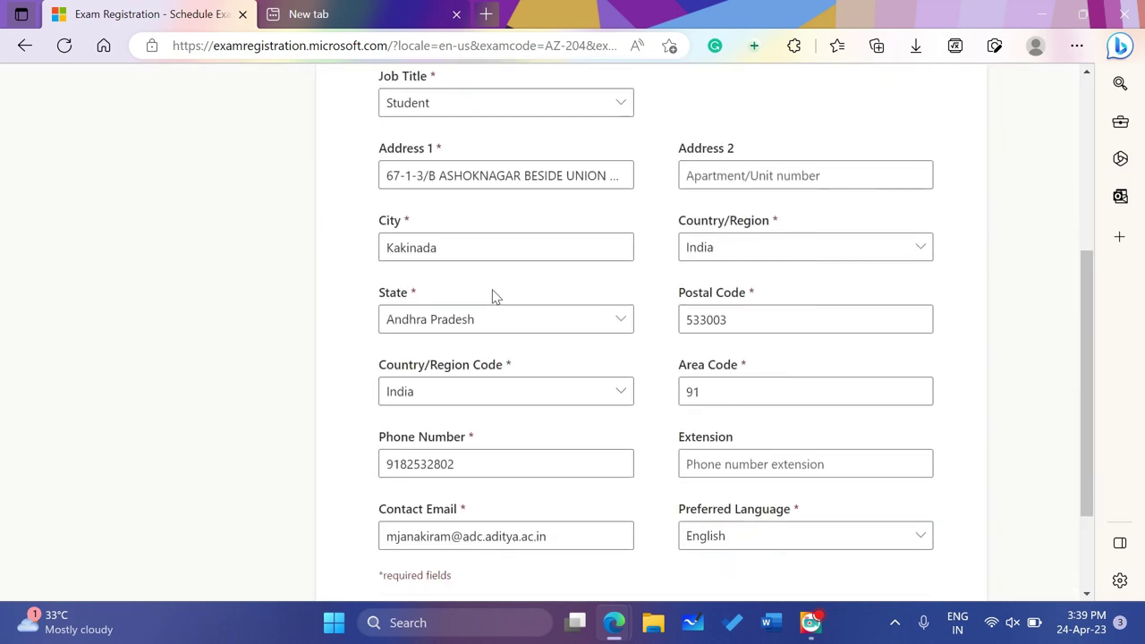
scroll(493, 296, down, 2)
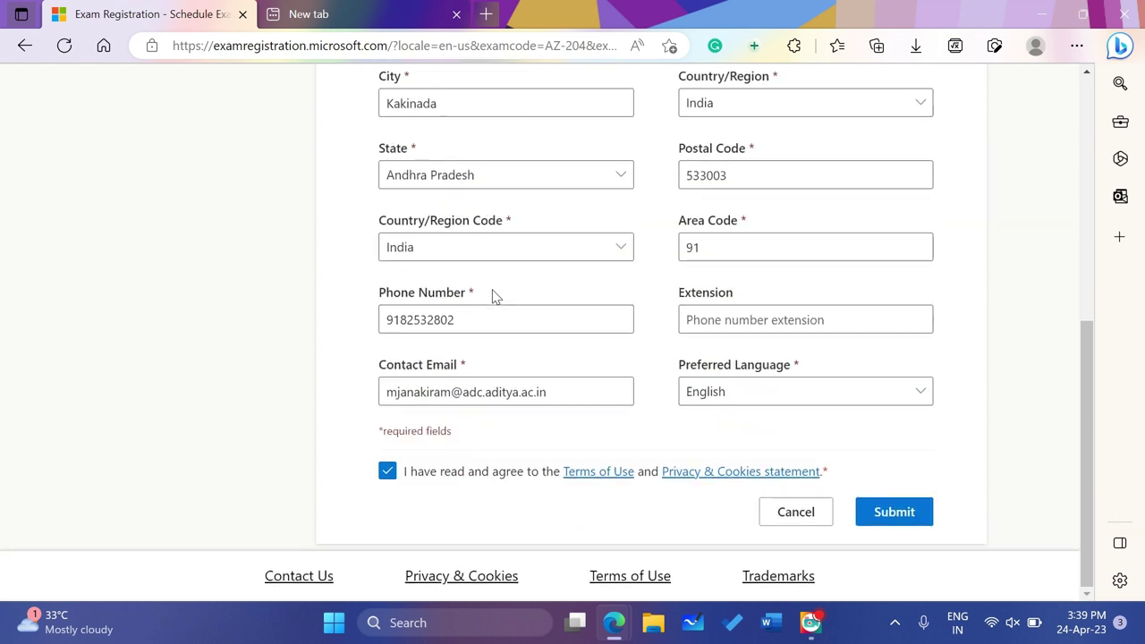
Accept the Terms of Use and Privacy & Cookies agreement and submit the profile
click(396, 483)
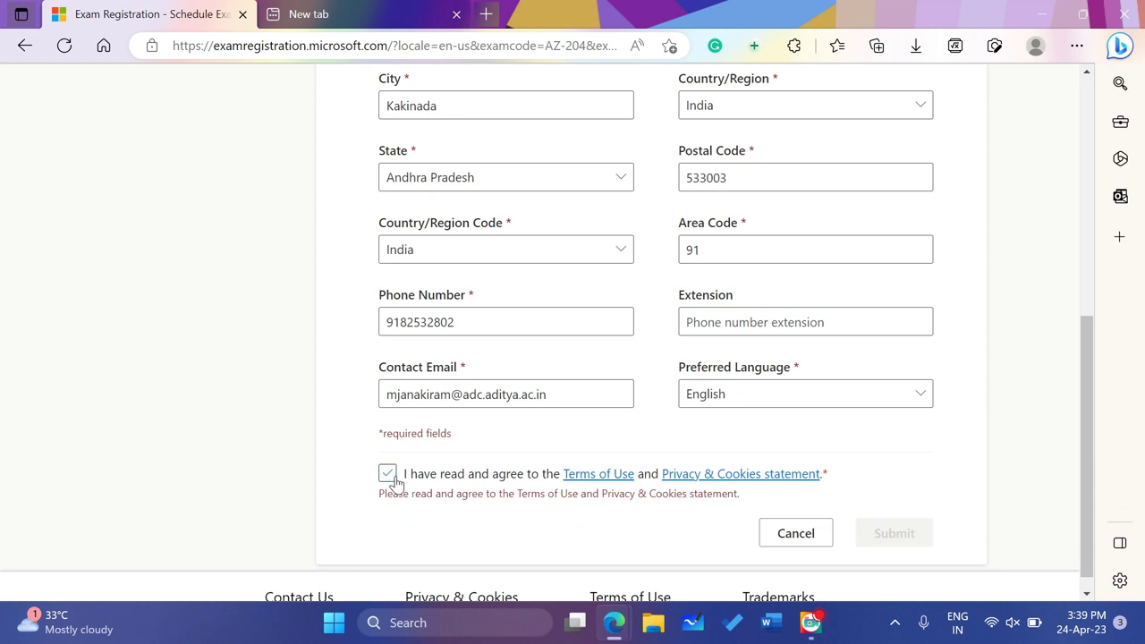
click(396, 483)
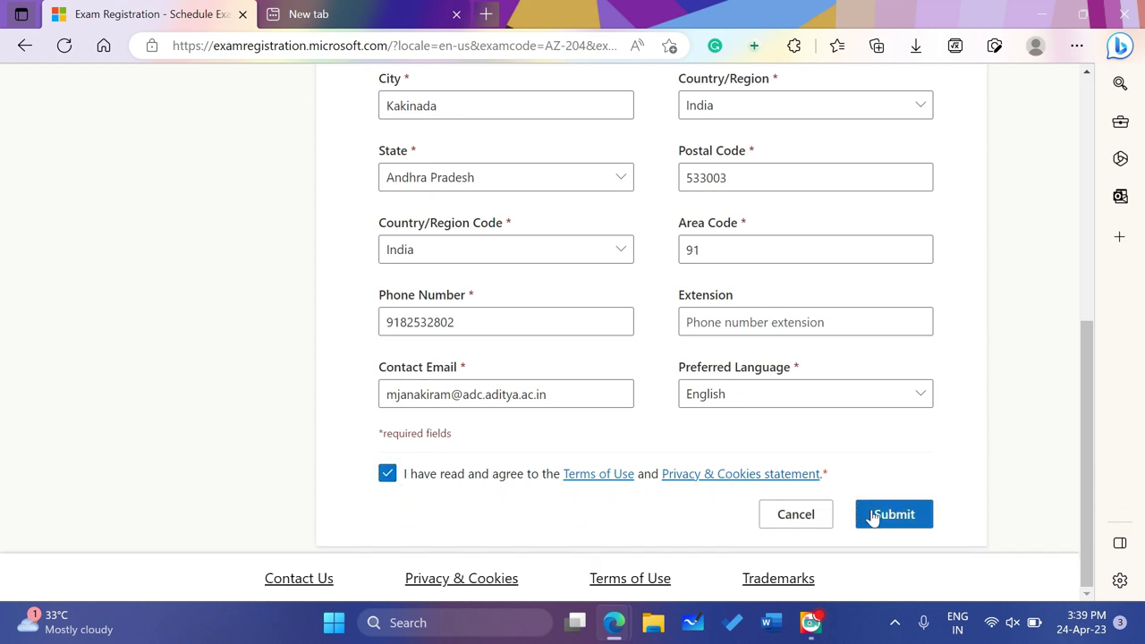
click(874, 516)
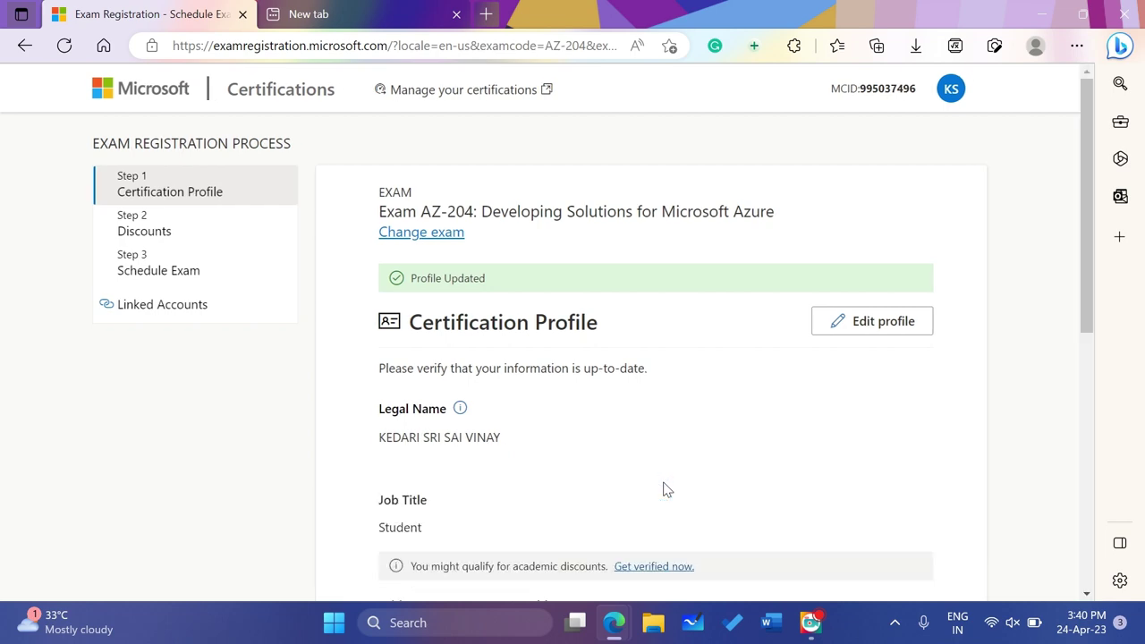
Continue from the certification profile to the Discounts step
scroll(666, 489, down, 4)
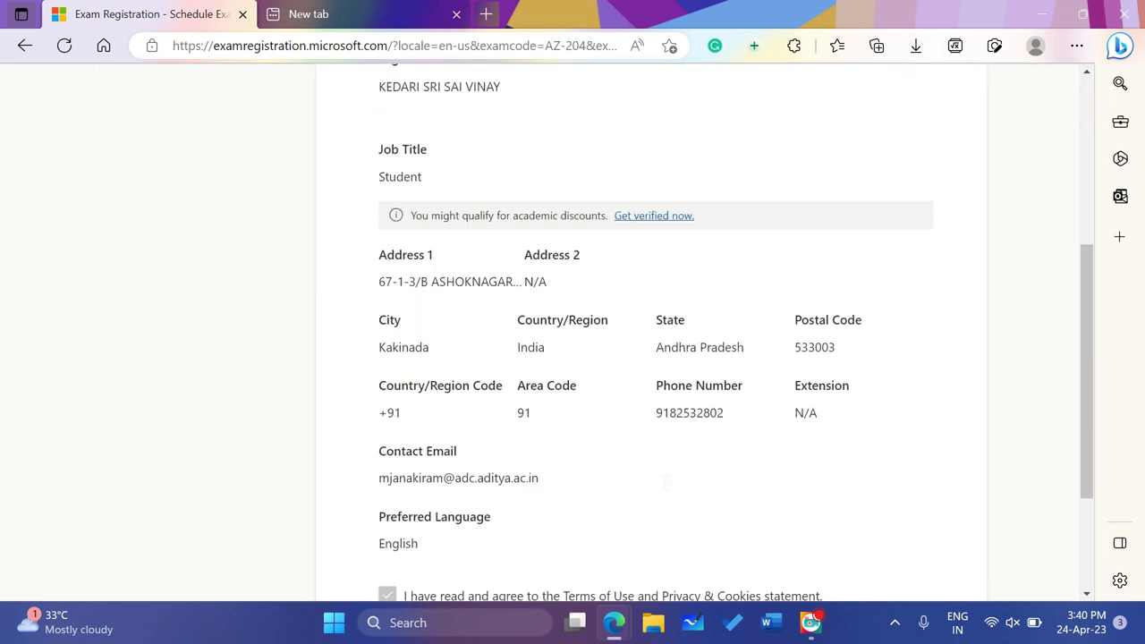
scroll(666, 483, down, 2)
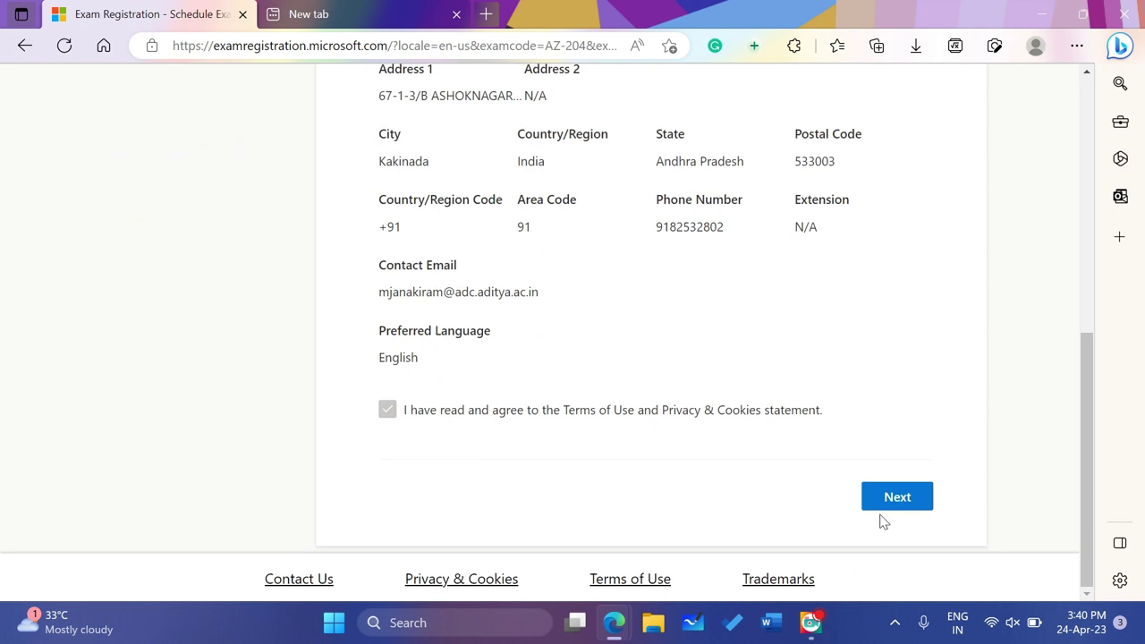
click(891, 502)
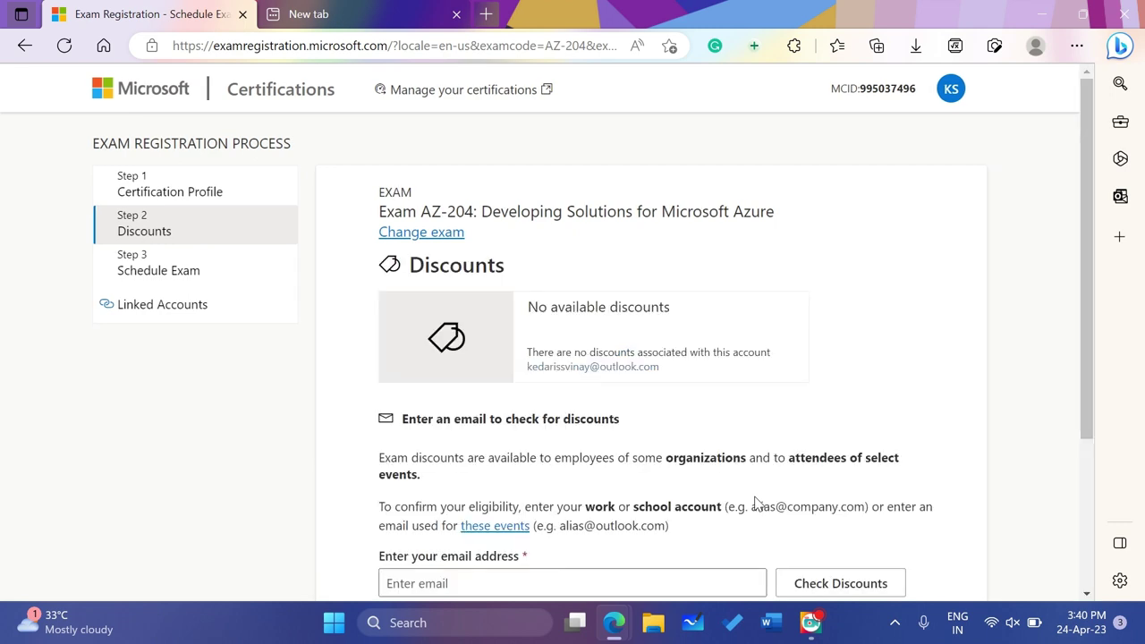
Fill in the saved school email for discounts and proceed to Schedule Exam
scroll(754, 503, down, 3)
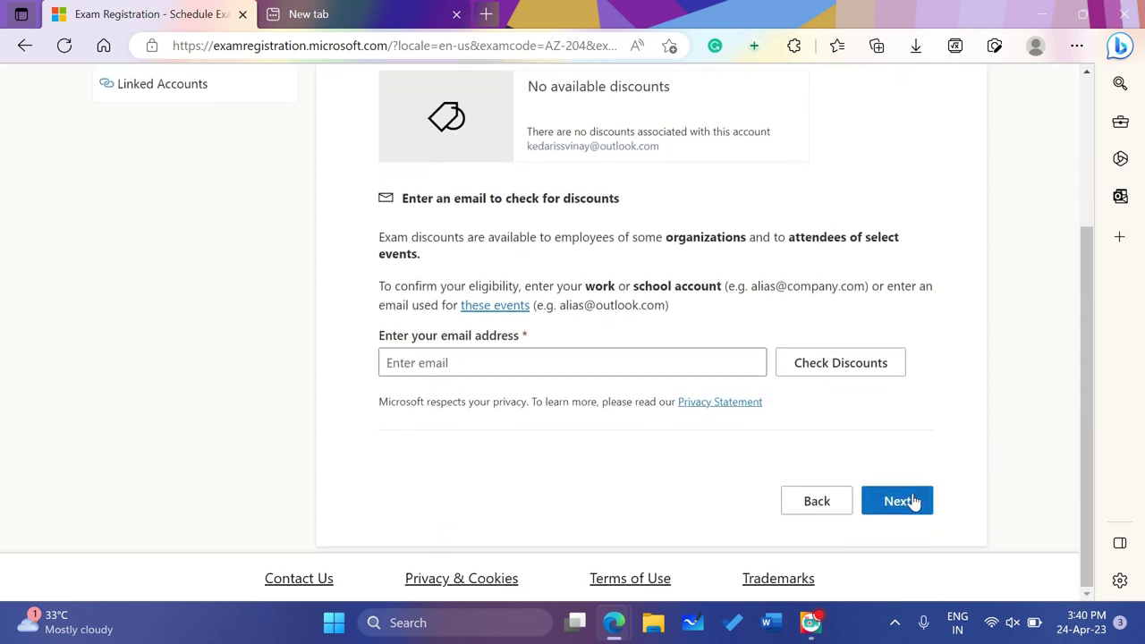
click(611, 357)
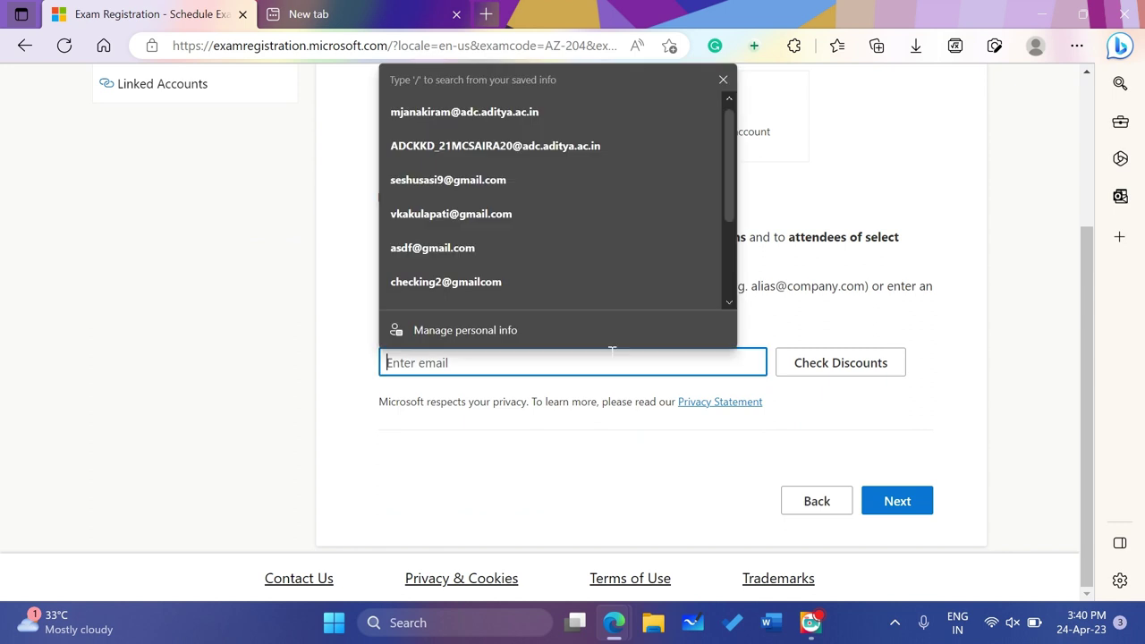
click(478, 107)
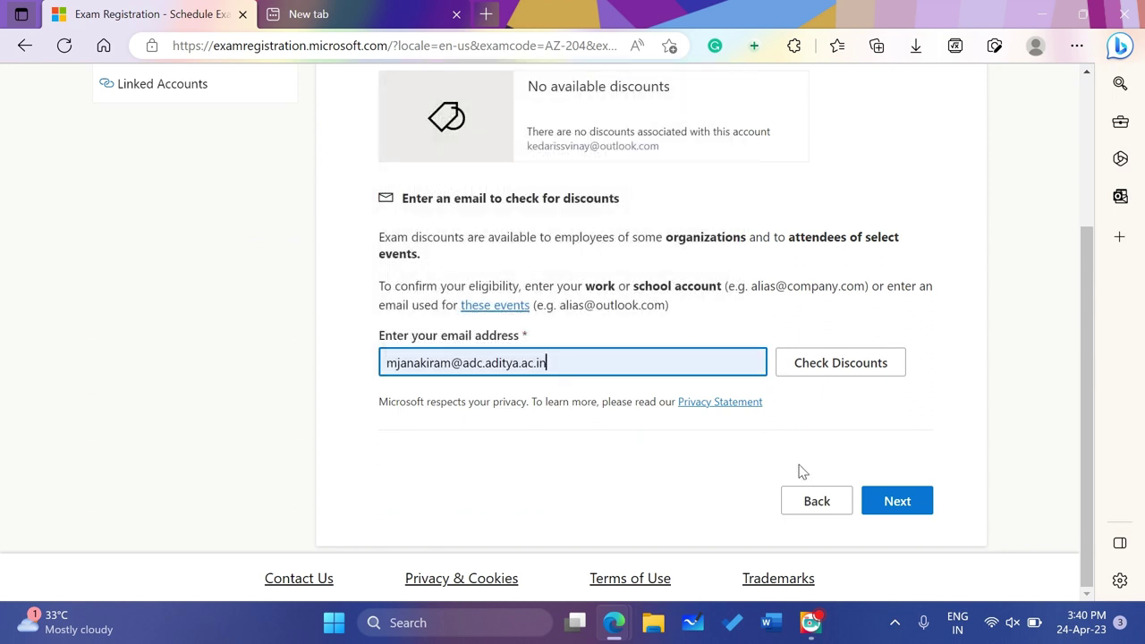
click(890, 506)
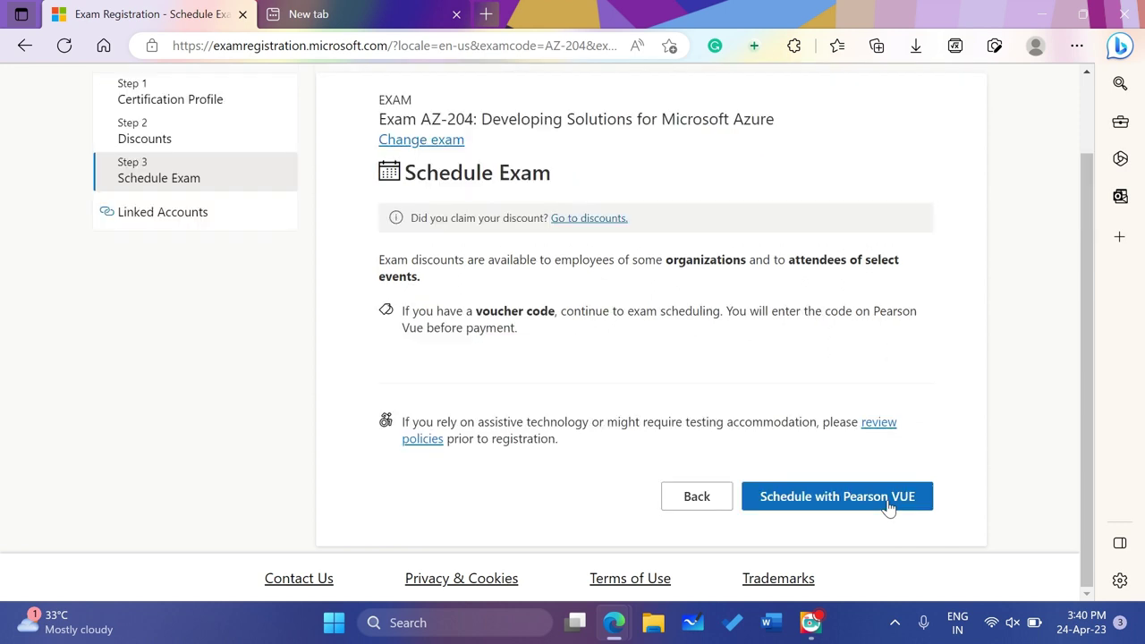
Choose Schedule with Pearson VUE to transfer the AZ-204 booking
scroll(748, 420, up, 1)
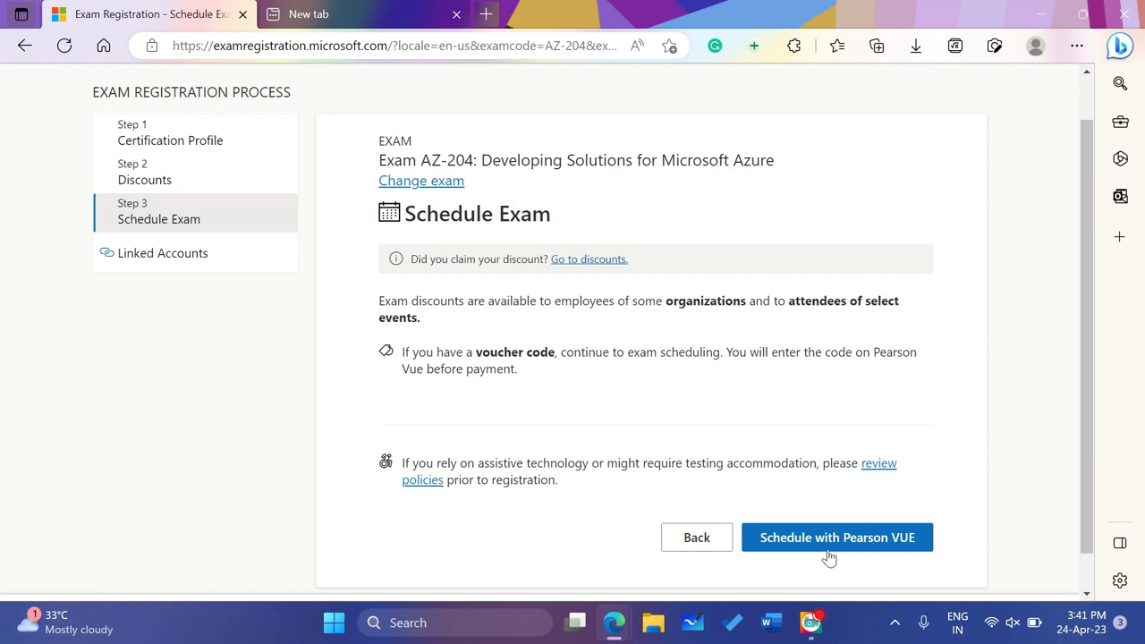
click(816, 550)
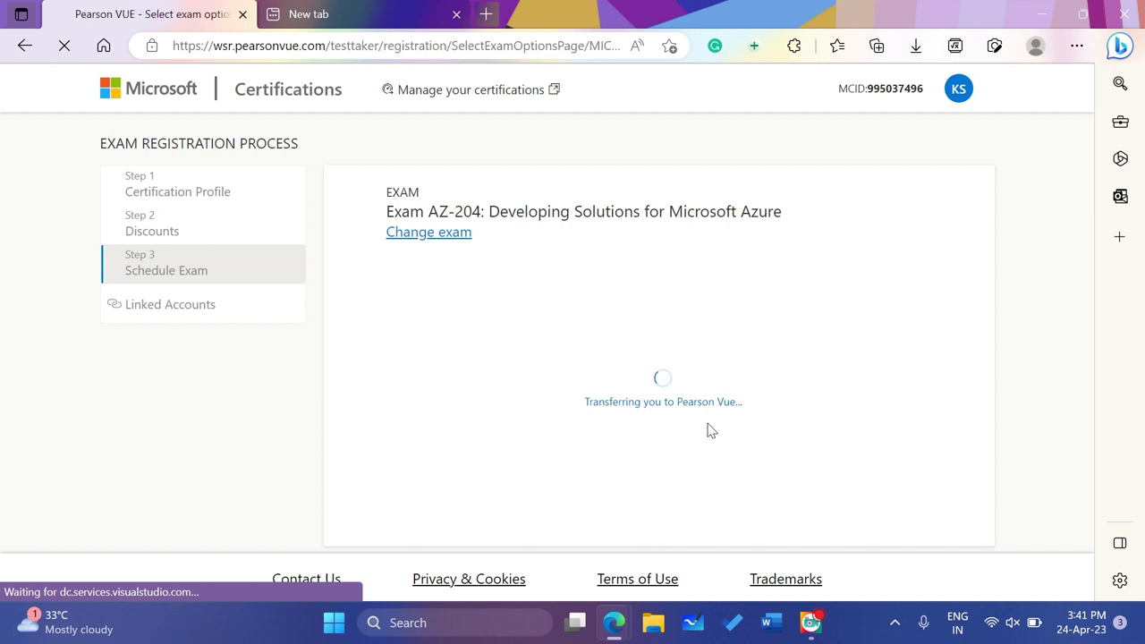
Select 'Online at my home or office' as the exam delivery option and continue
scroll(708, 431, down, 1)
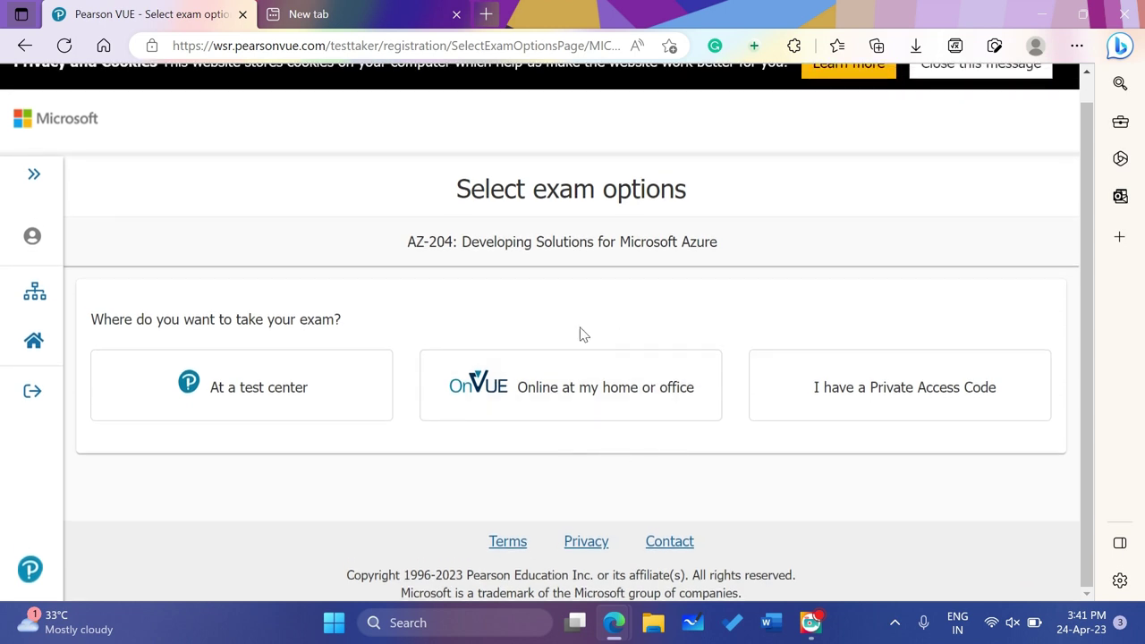
click(582, 399)
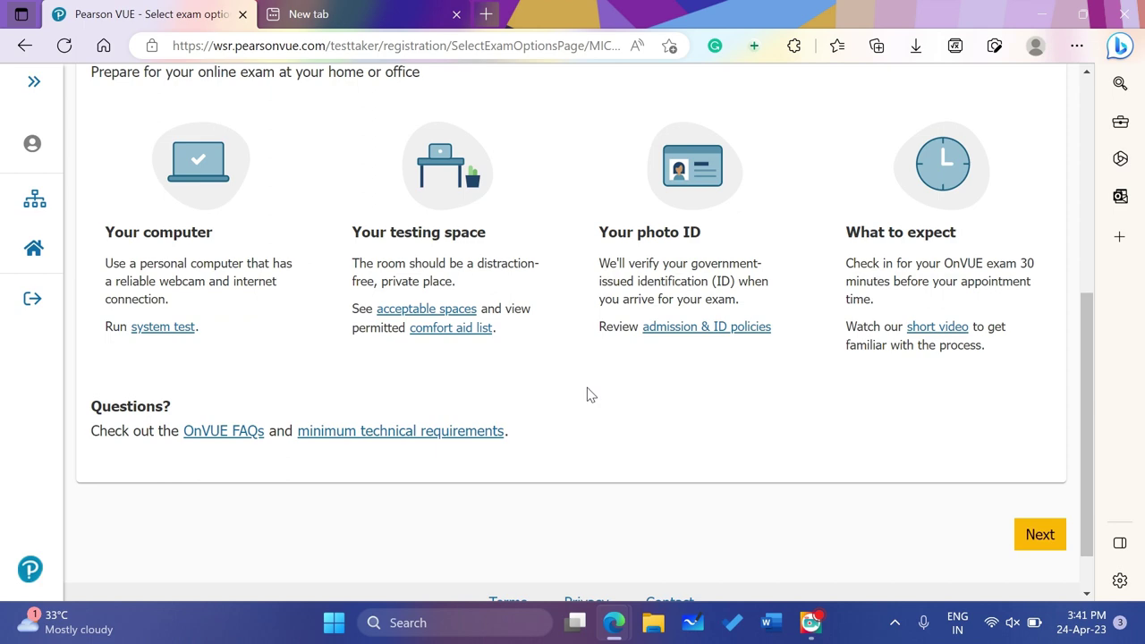
scroll(587, 395, up, 2)
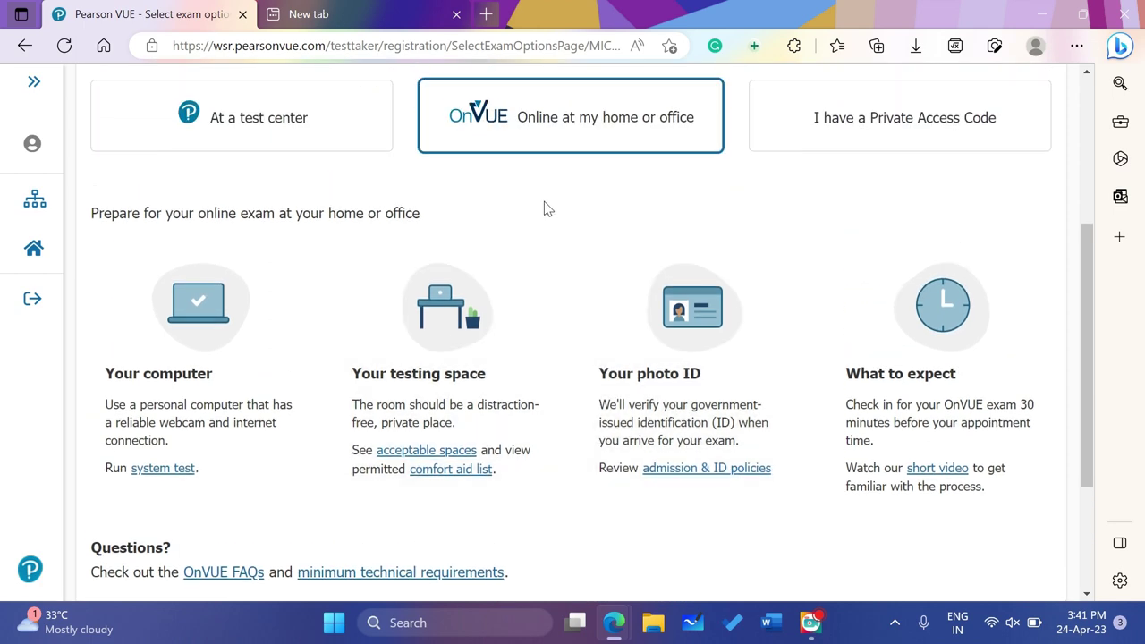
scroll(582, 230, down, 3)
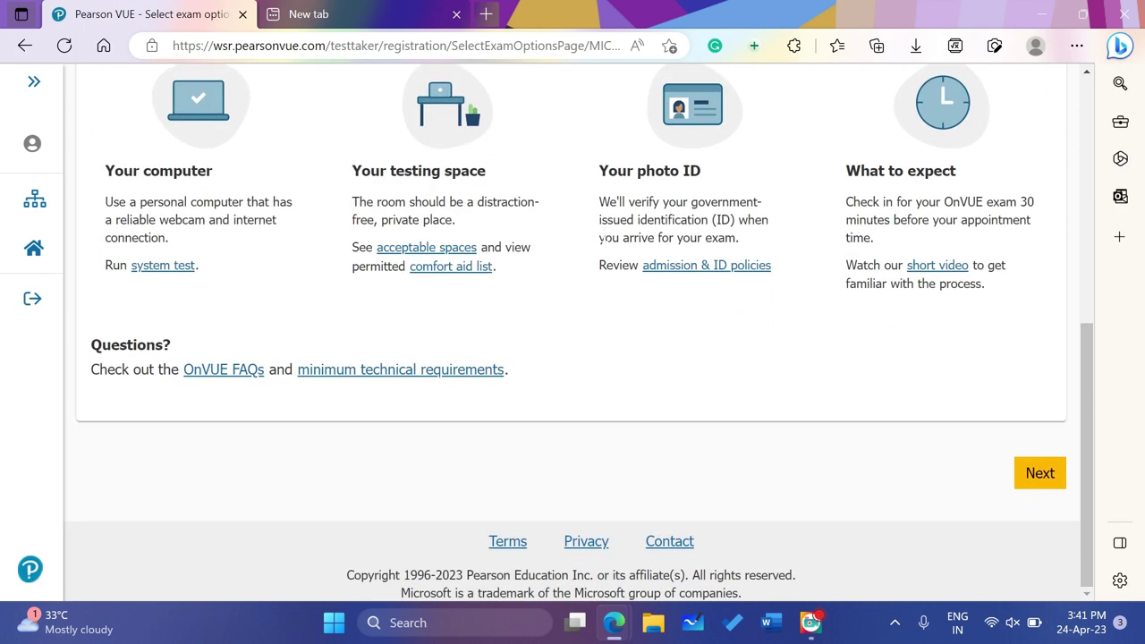
click(1040, 474)
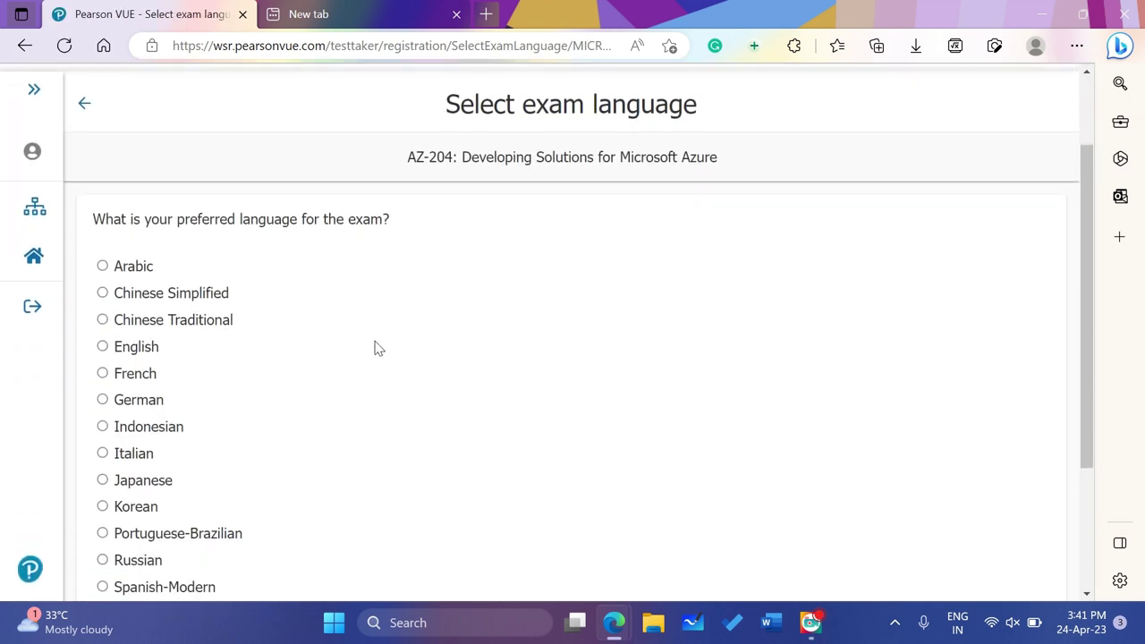
Set English as the exam language and submit it
drag(177, 218, 301, 224)
click(307, 307)
click(136, 349)
scroll(407, 399, down, 3)
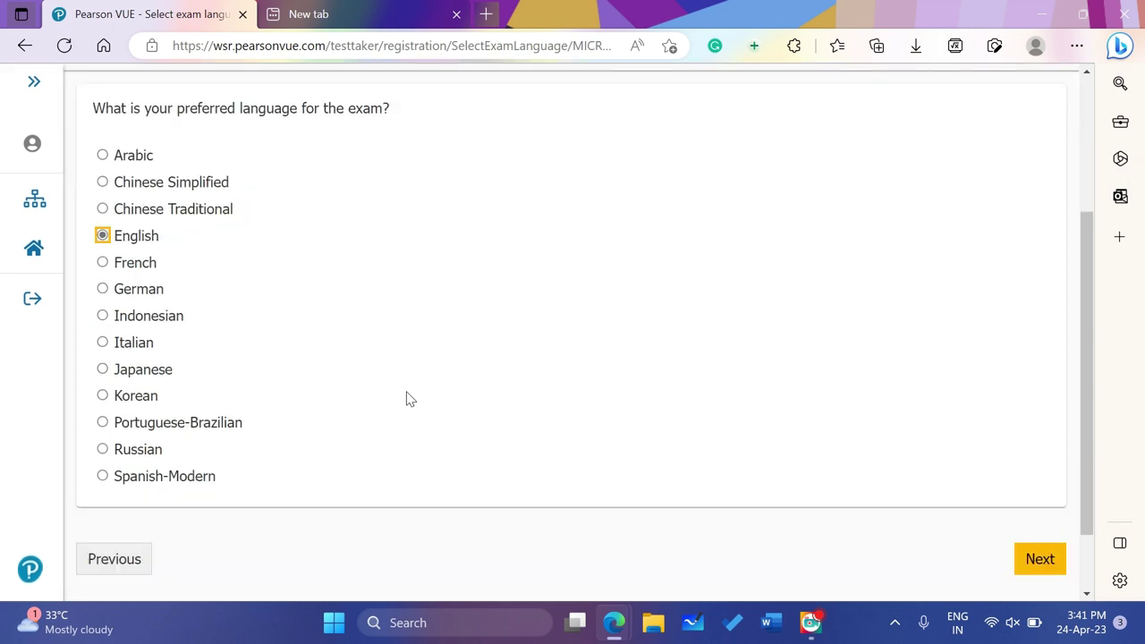
click(1037, 473)
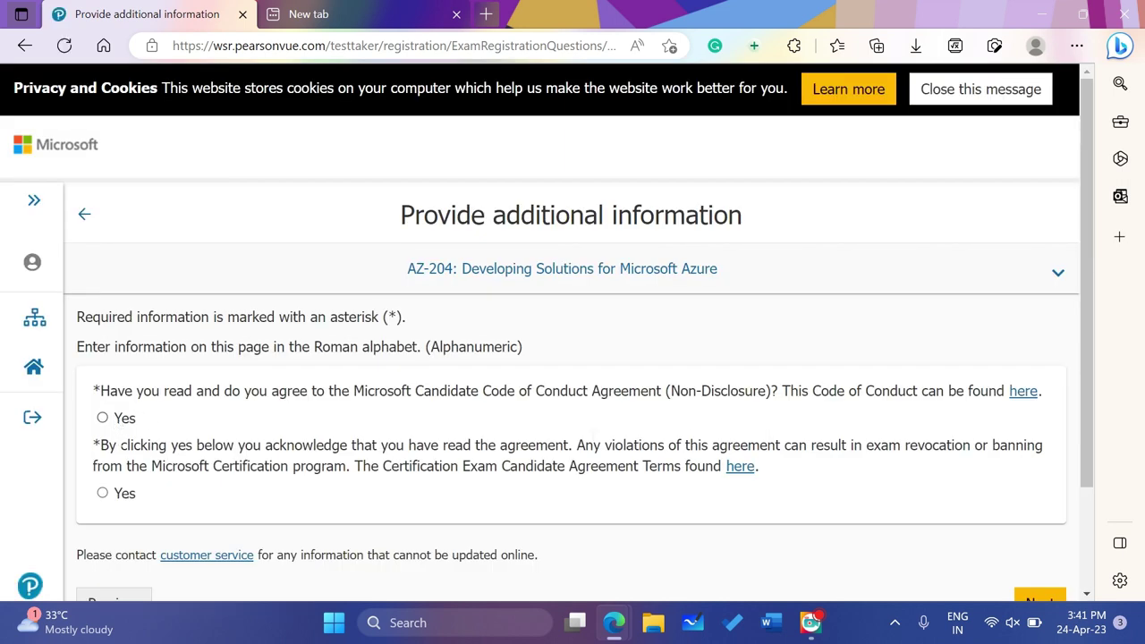
Answer Yes to the Candidate Code of Conduct and Candidate Agreement questions
click(102, 418)
click(103, 494)
scroll(452, 521, down, 2)
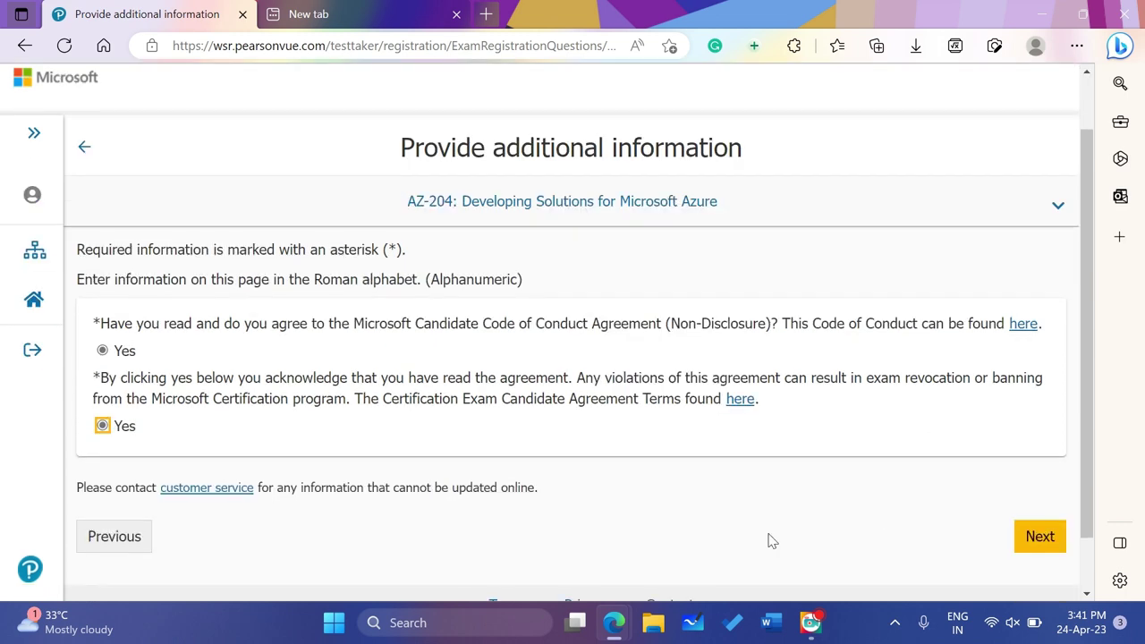
click(1040, 536)
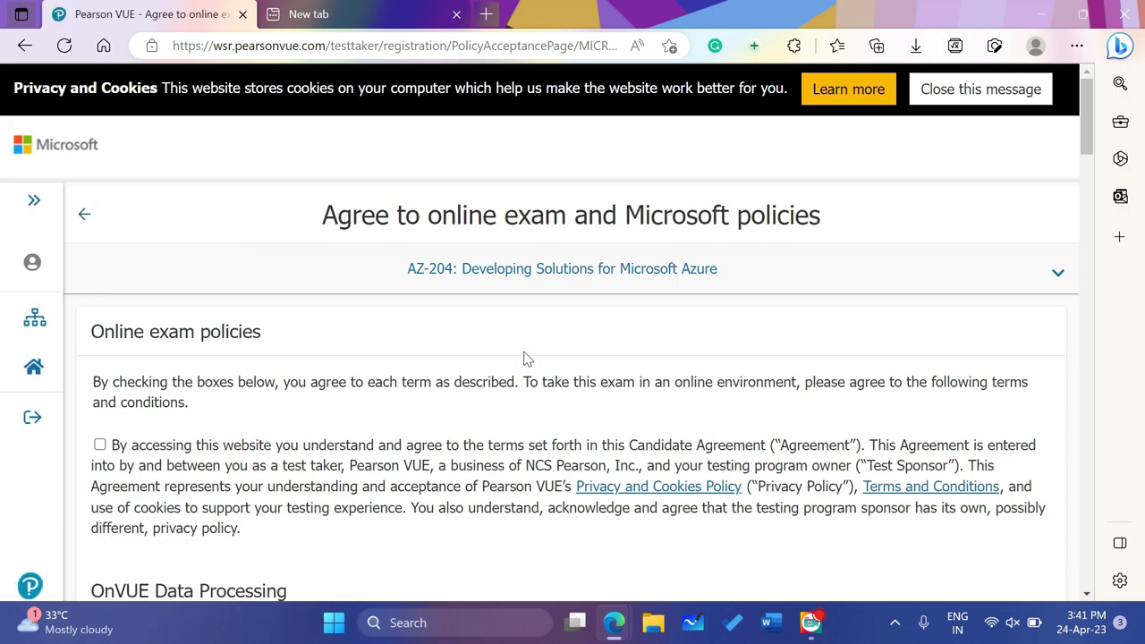
Accept the Candidate Agreement, OnVUE Data Processing, proctor monitoring and Third Party Prohibition policies
scroll(526, 358, down, 1)
click(99, 345)
scroll(158, 376, down, 1)
click(100, 412)
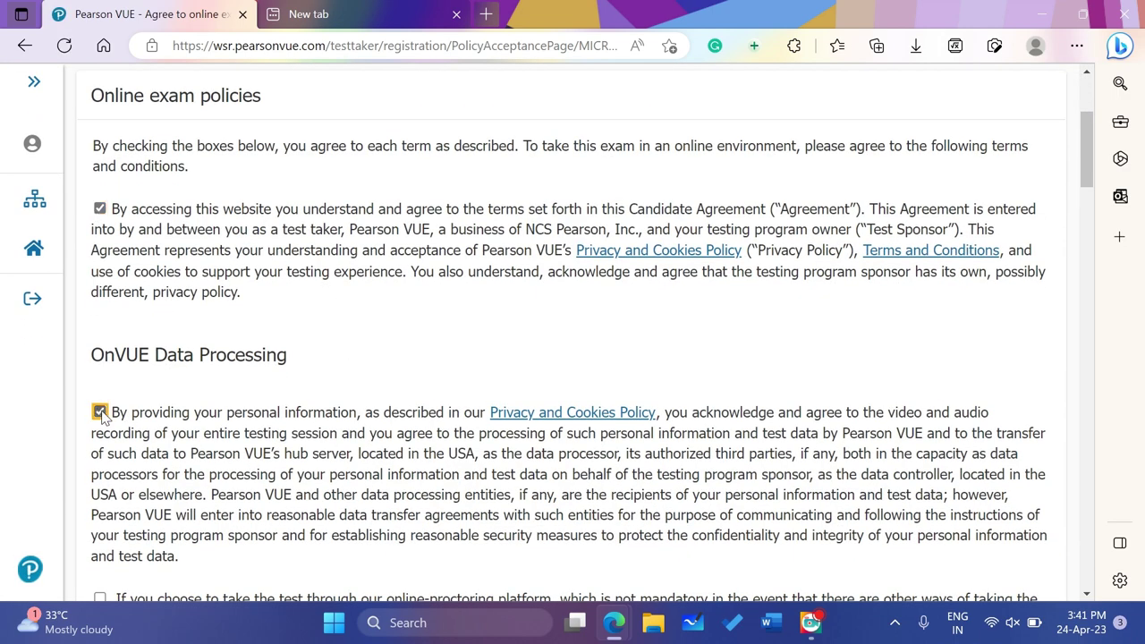
scroll(101, 416, down, 1)
click(99, 450)
scroll(103, 454, down, 2)
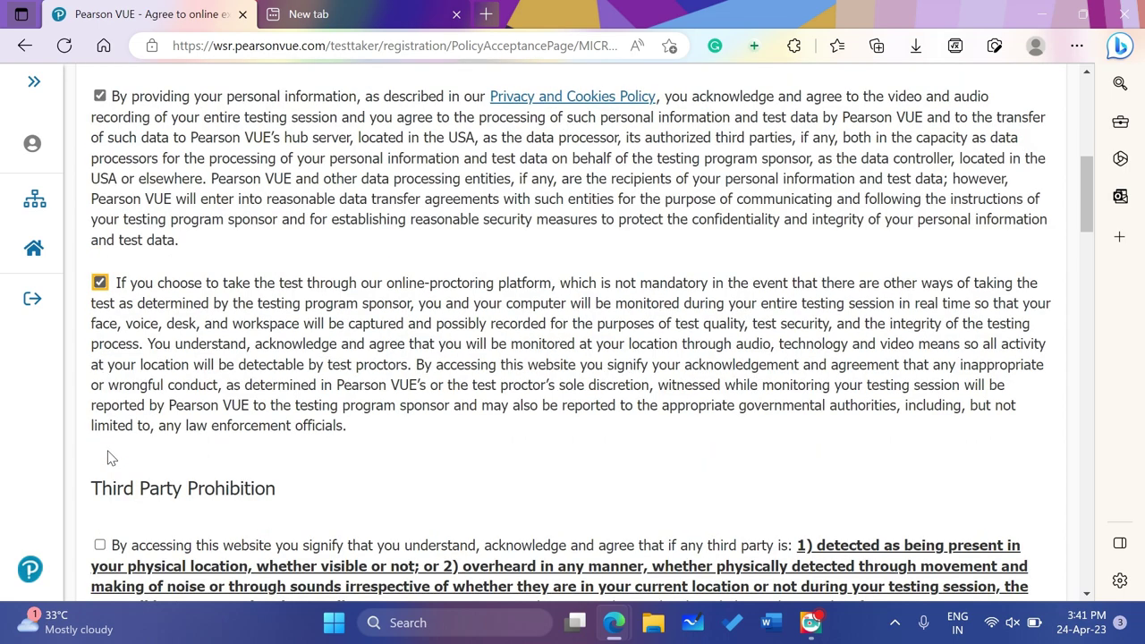
scroll(108, 457, down, 1)
click(99, 487)
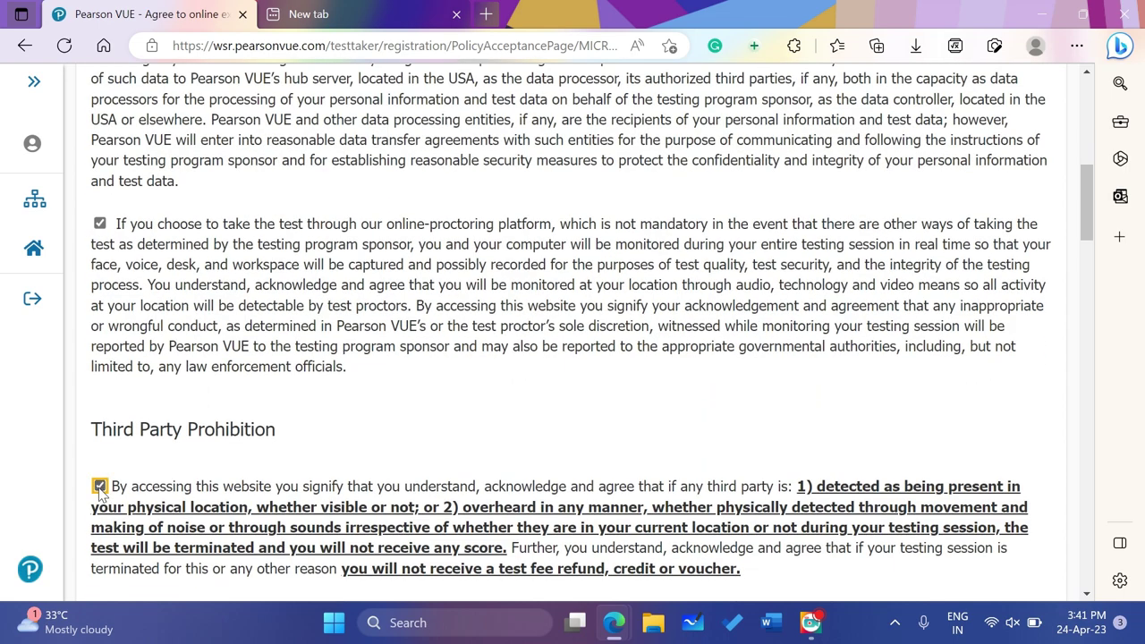
Accept the Limited License and Facial Comparison policies, then agree to all policies
scroll(99, 488, down, 3)
click(100, 431)
scroll(101, 438, down, 2)
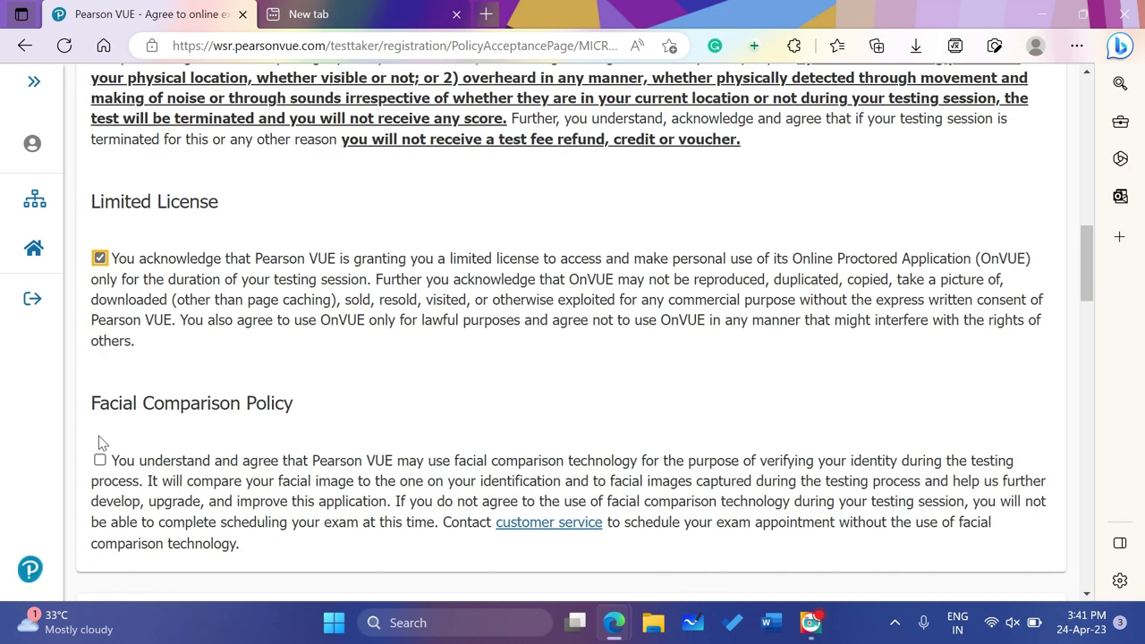
click(99, 460)
scroll(99, 456, down, 3)
scroll(202, 476, down, 10)
scroll(204, 479, down, 8)
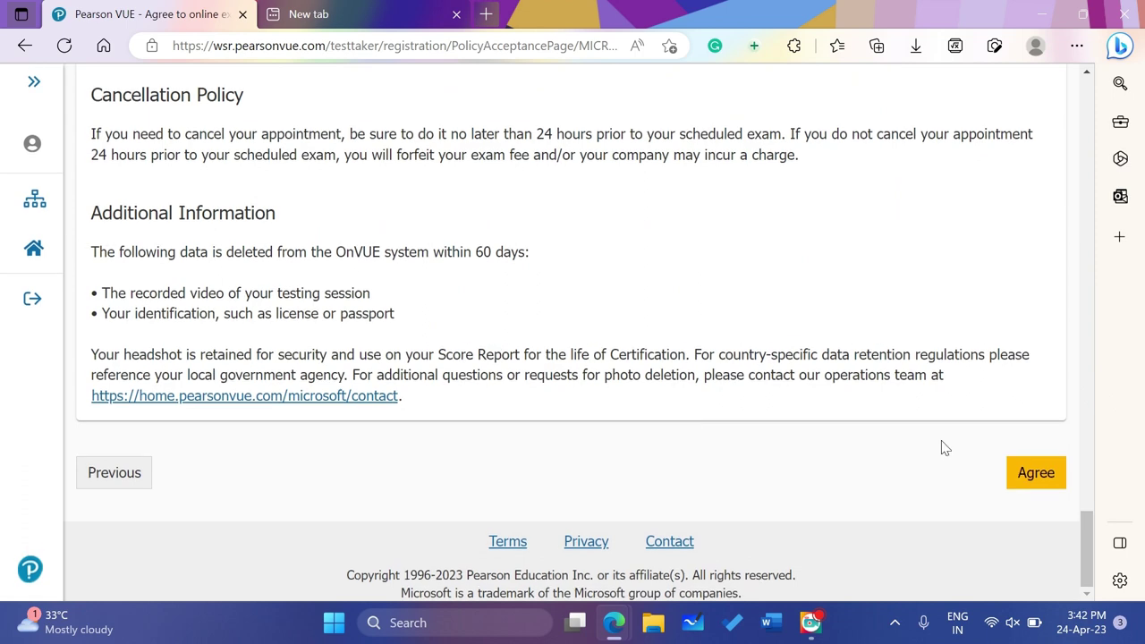
click(1024, 474)
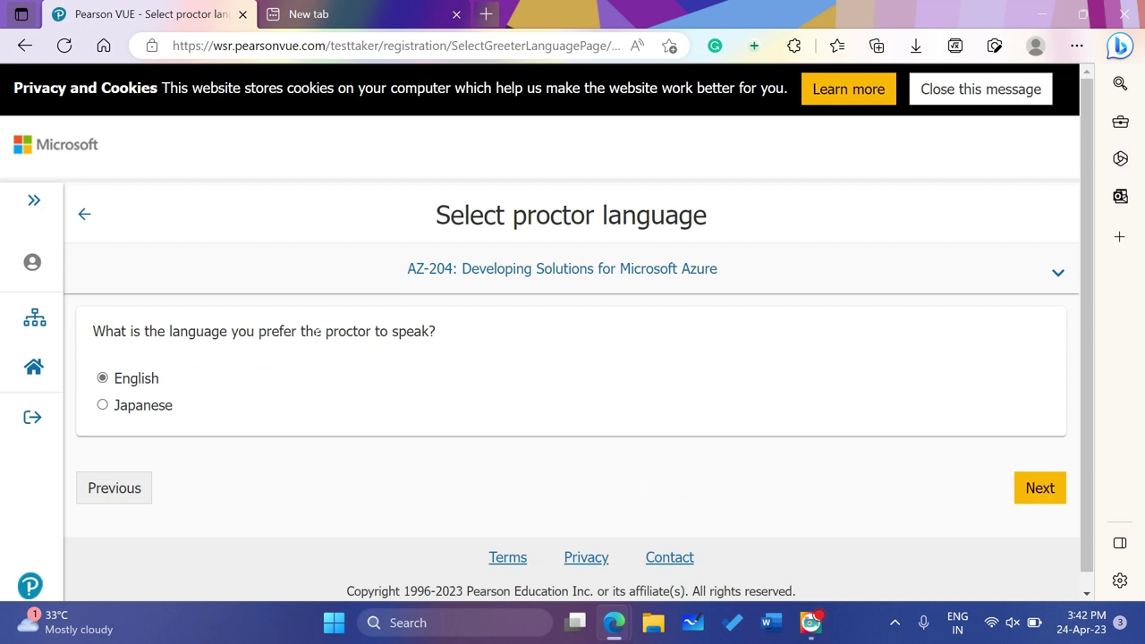
Keep English as proctor language and confirm Asia/Calcutta-IST as the time zone
click(1039, 494)
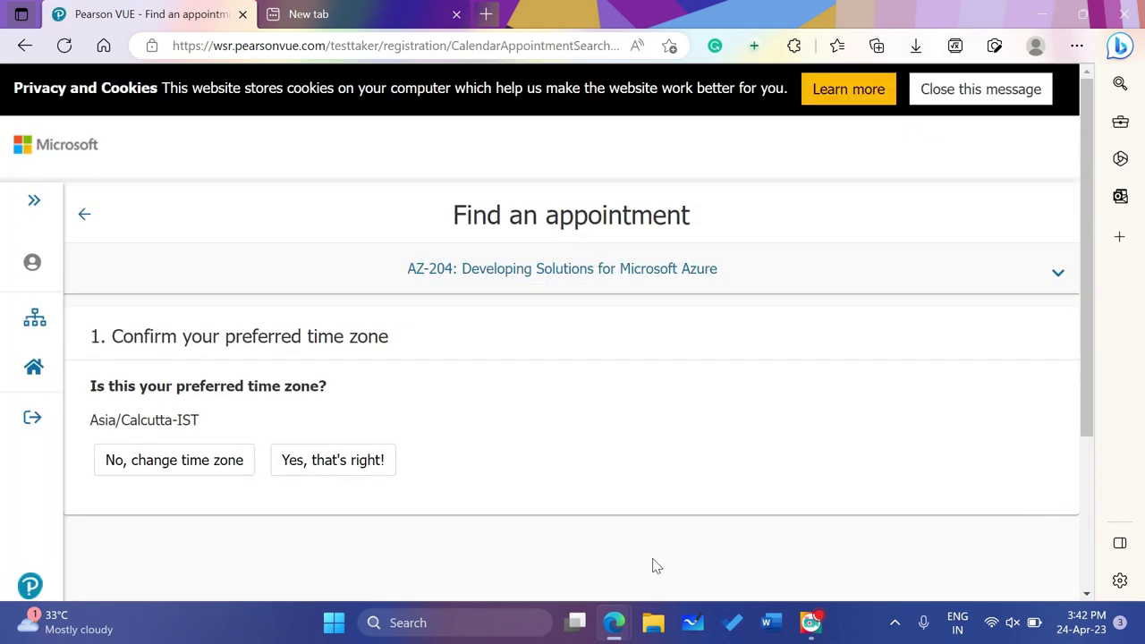
scroll(635, 566, down, 1)
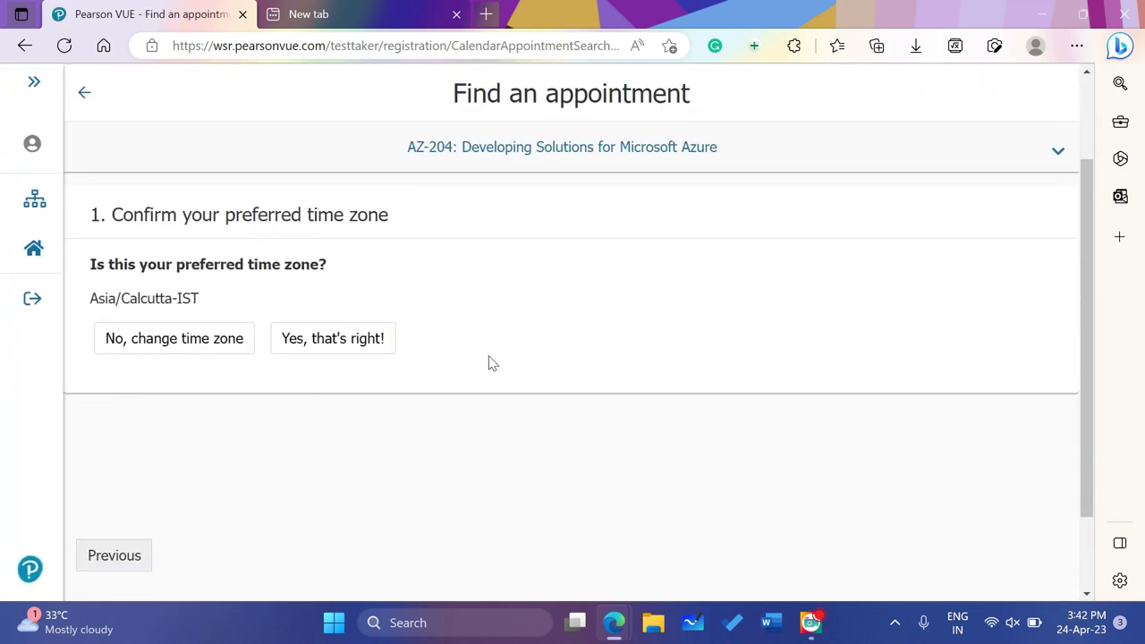
click(309, 342)
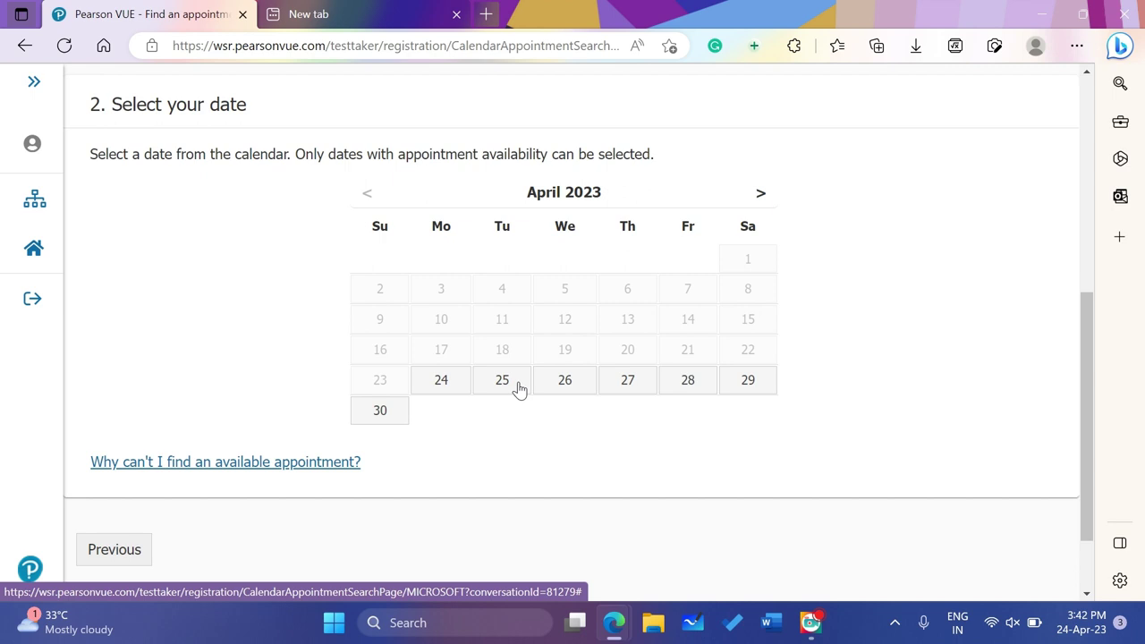
Pick Tuesday, April 25, 2023 as the exam date and list all its start times
click(446, 392)
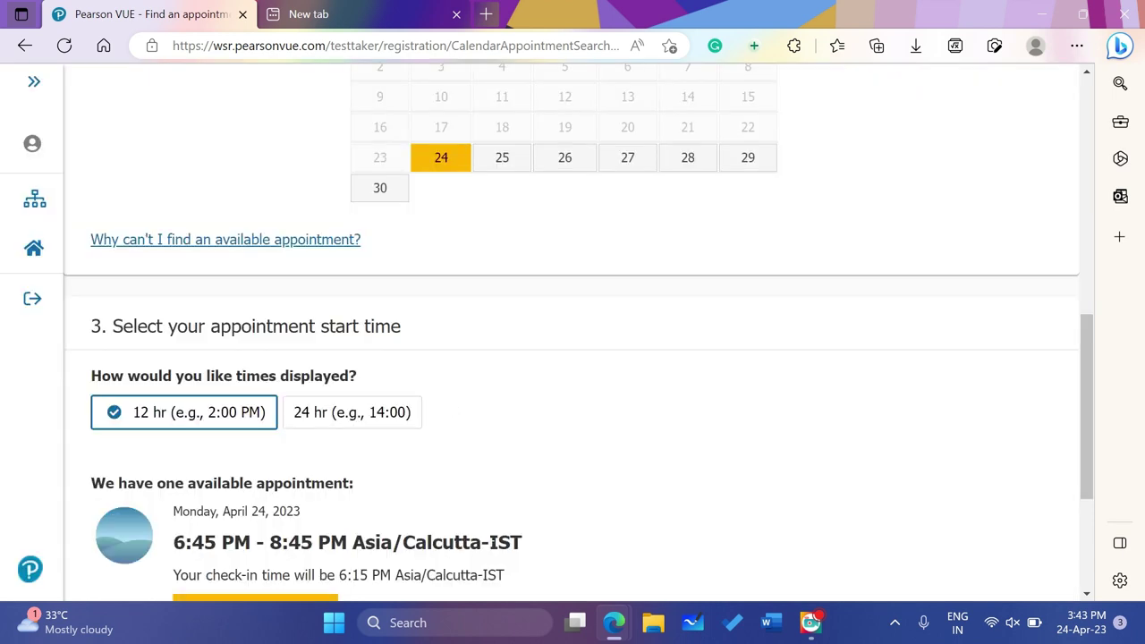
scroll(489, 552, down, 3)
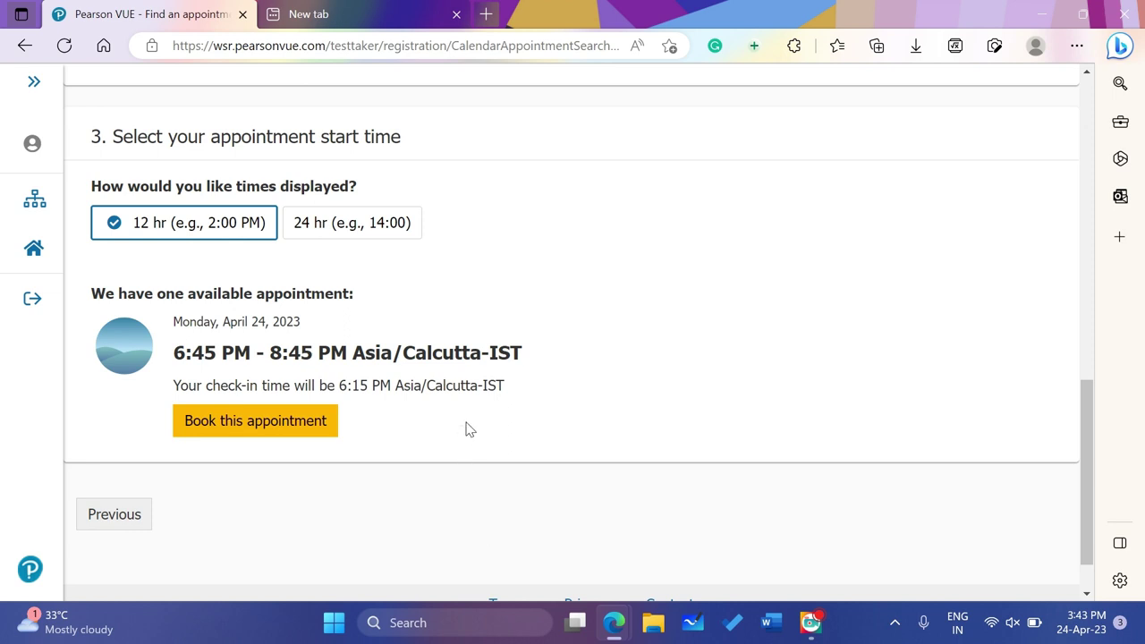
scroll(465, 429, up, 2)
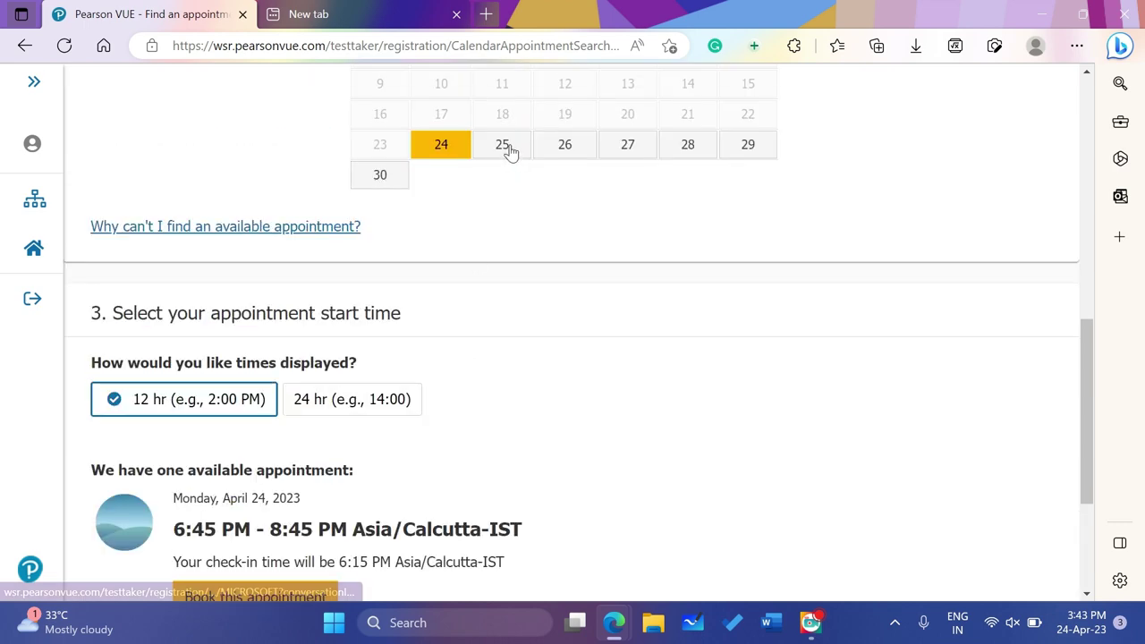
click(507, 149)
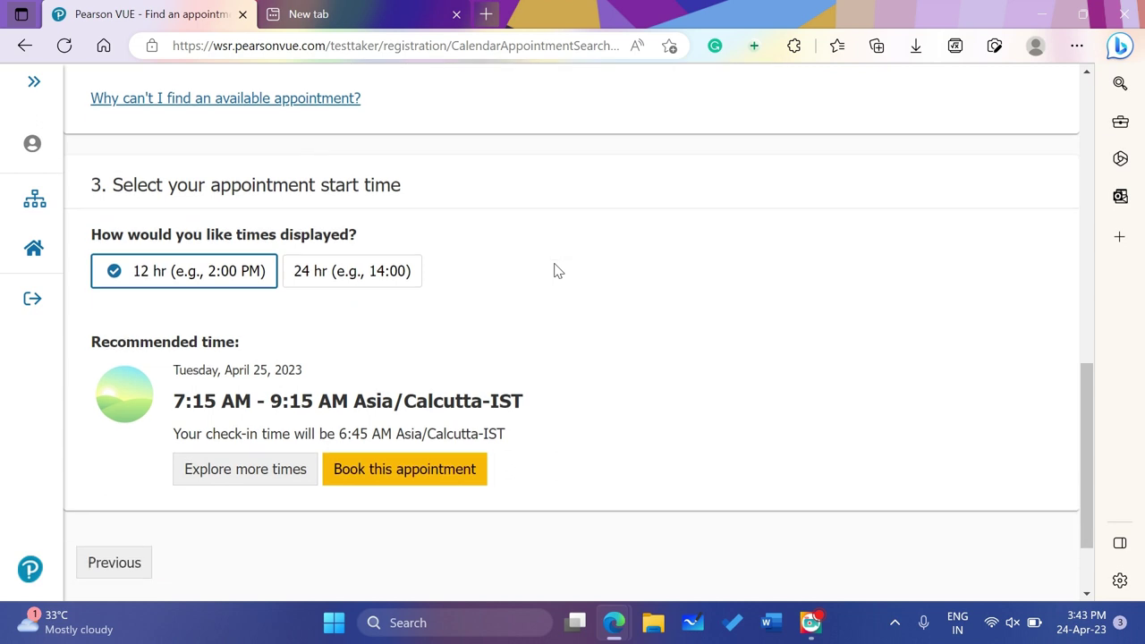
click(230, 472)
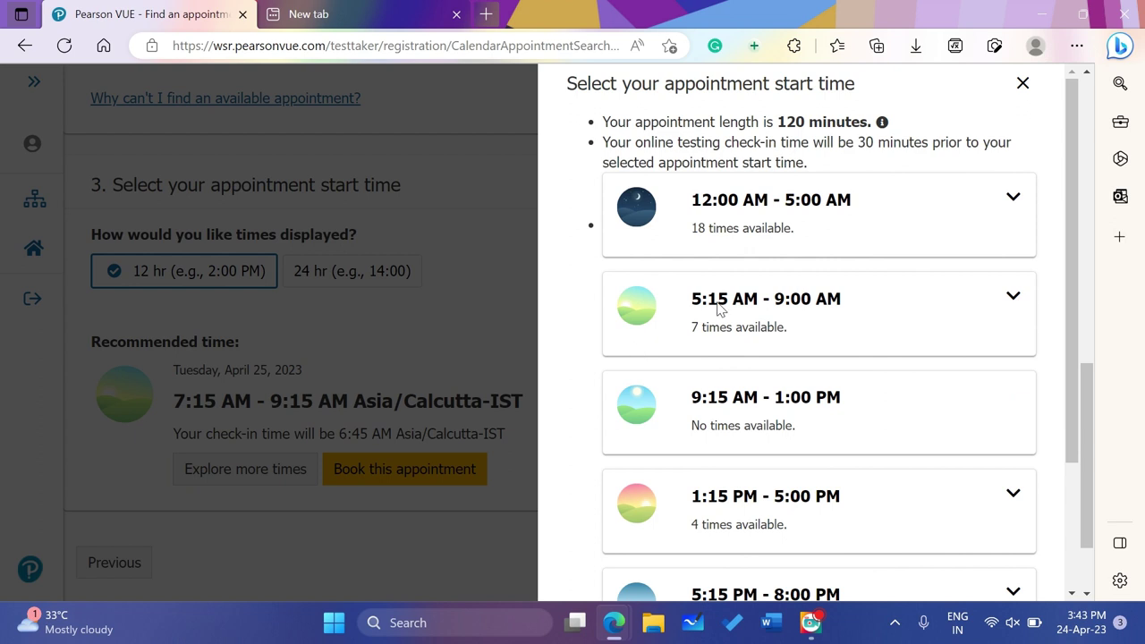
Expand April 25's 12:00 AM – 5:00 AM range and review the 9:15 AM range's availability note
click(1012, 201)
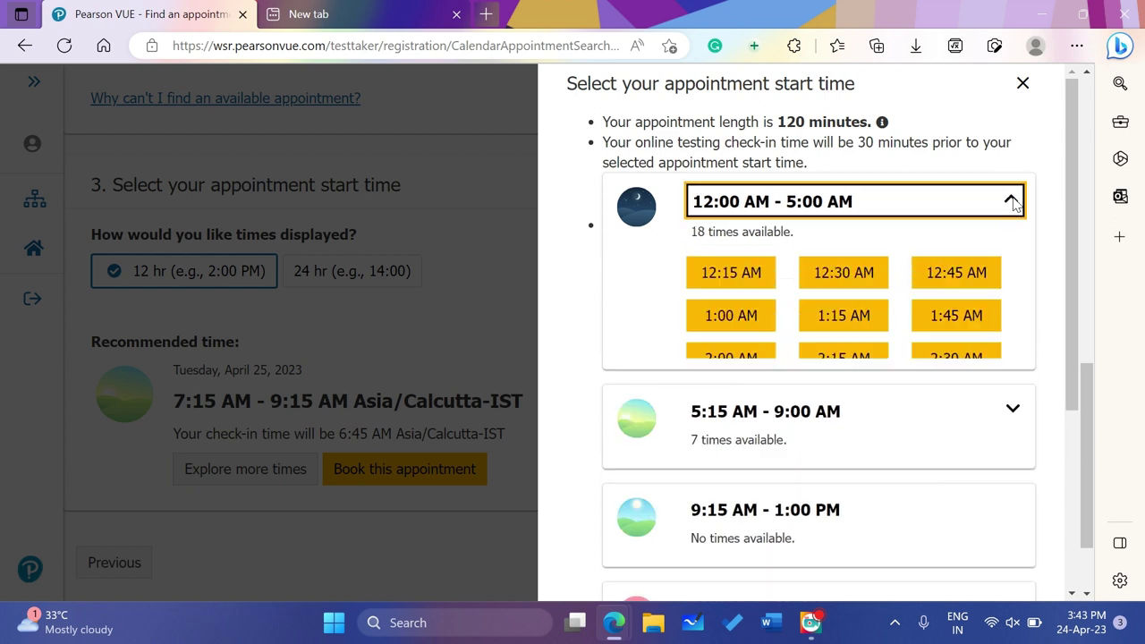
scroll(853, 363, down, 5)
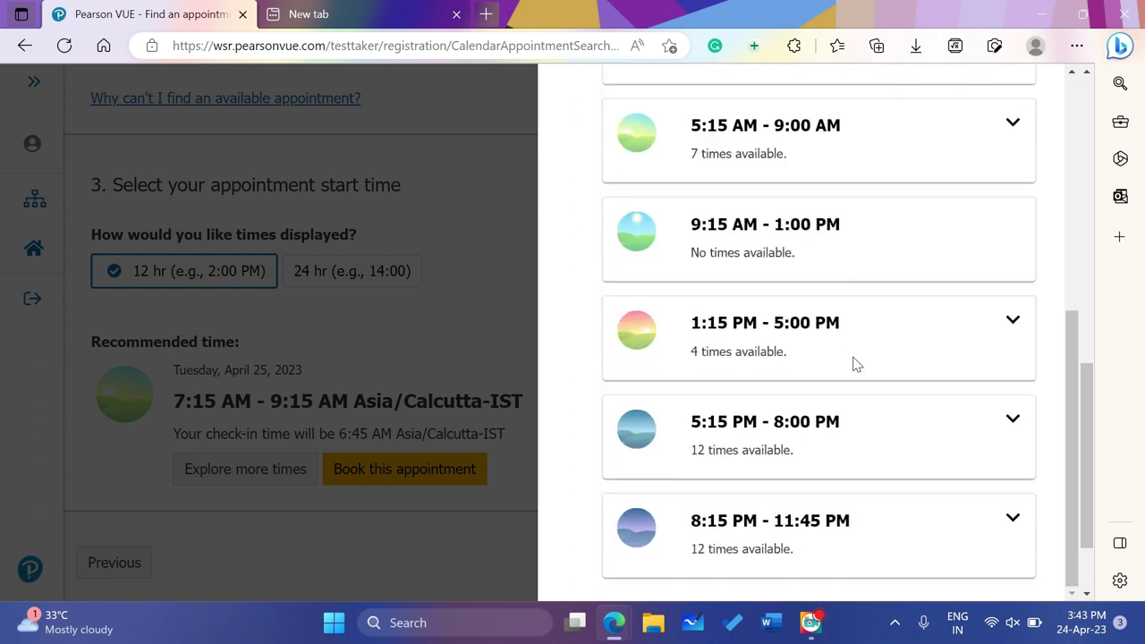
scroll(853, 363, down, 2)
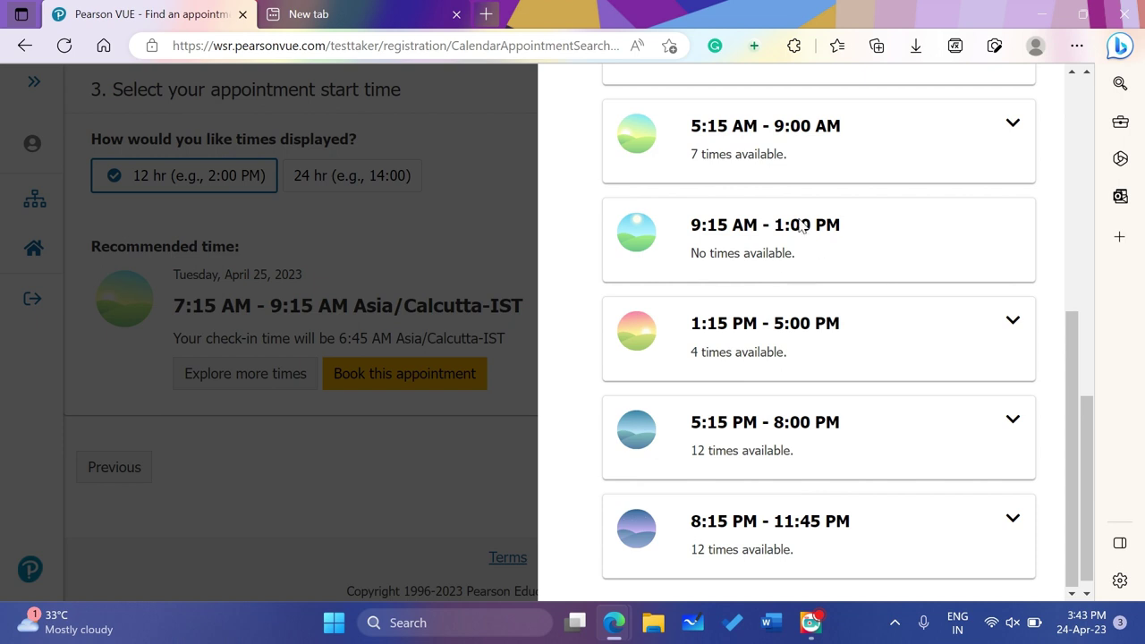
drag(802, 253, 707, 253)
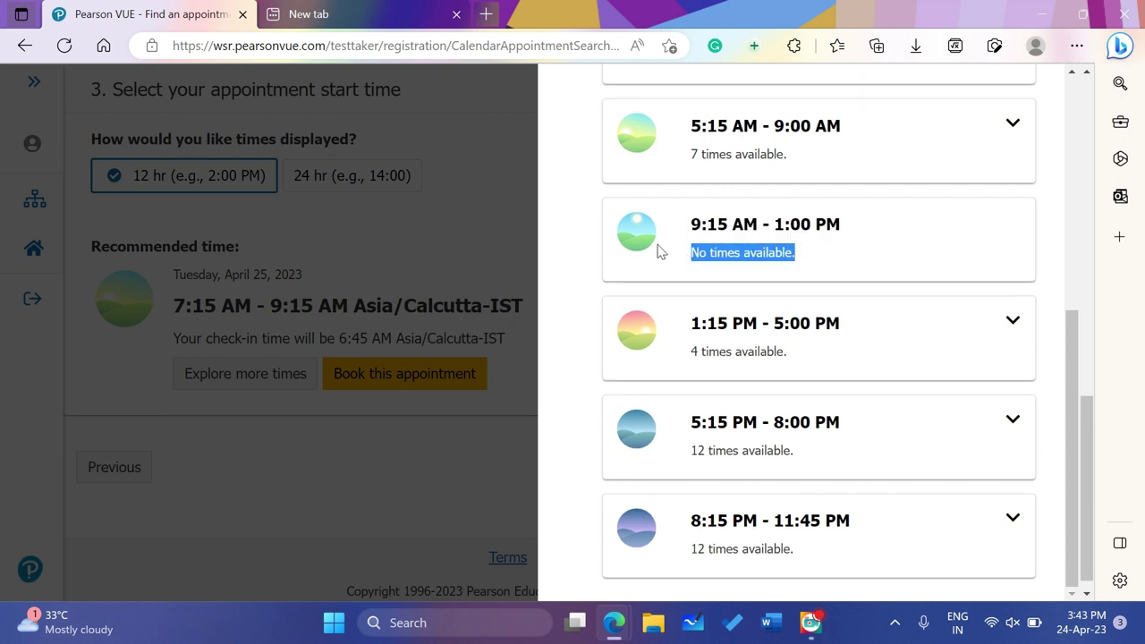
click(577, 243)
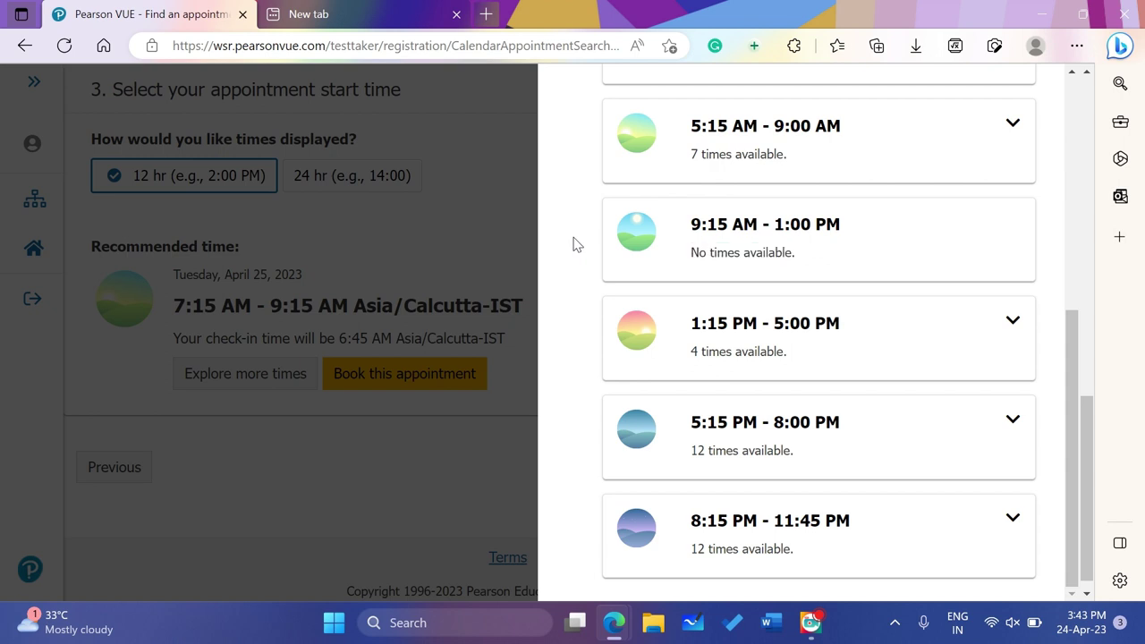
Expand the 1:15 PM – 5:00 PM and 5:15 PM – 8:00 PM ranges to list their times
click(1016, 327)
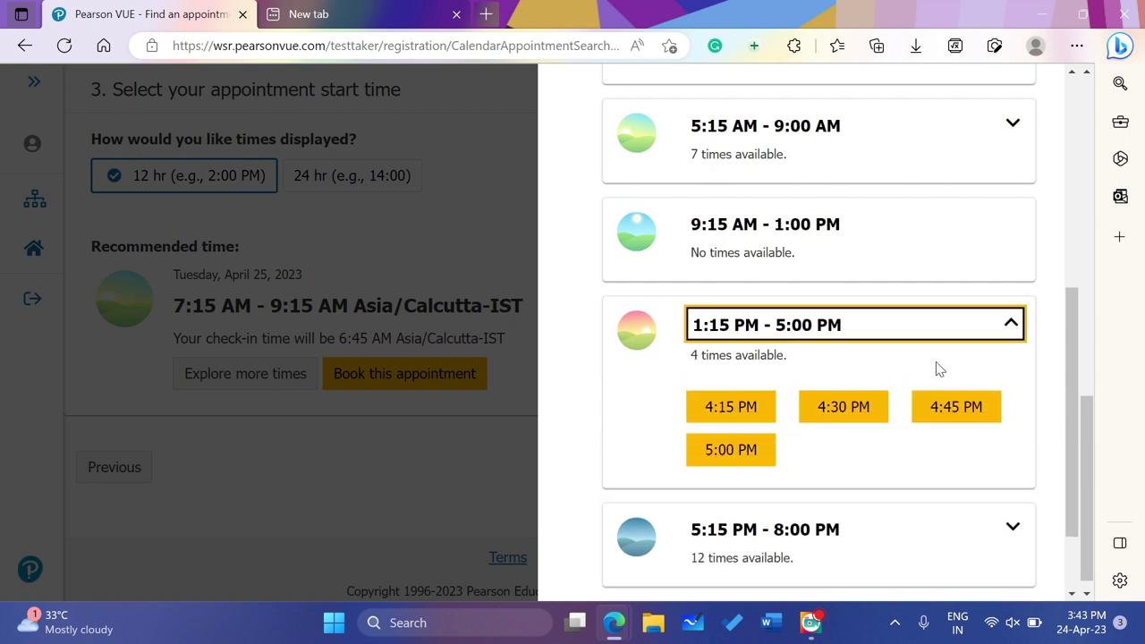
scroll(937, 368, down, 1)
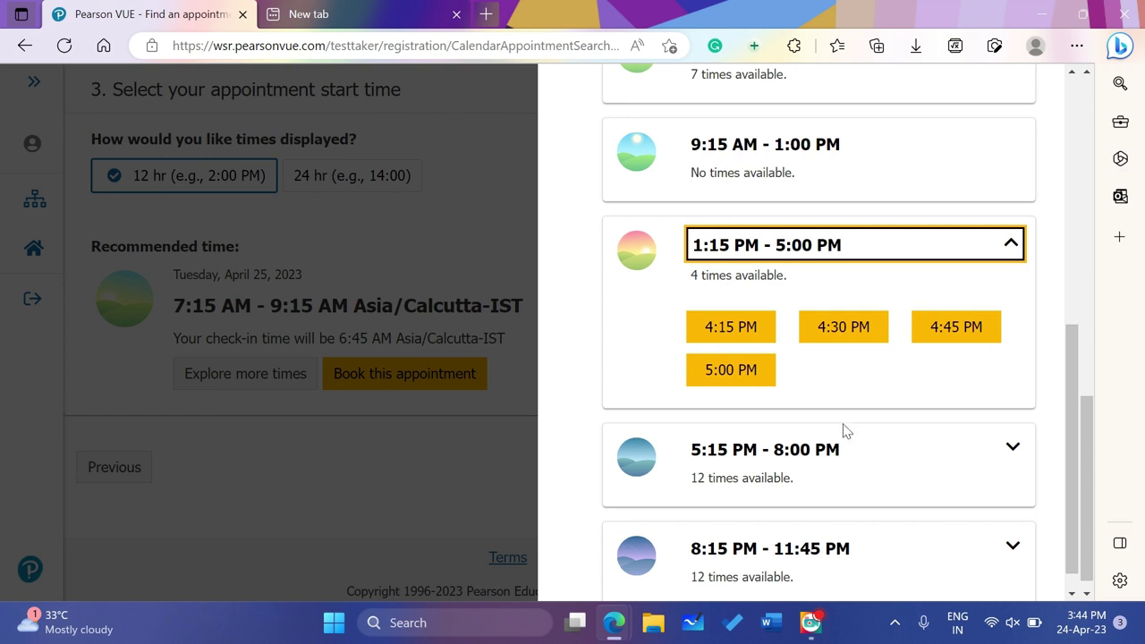
click(1011, 449)
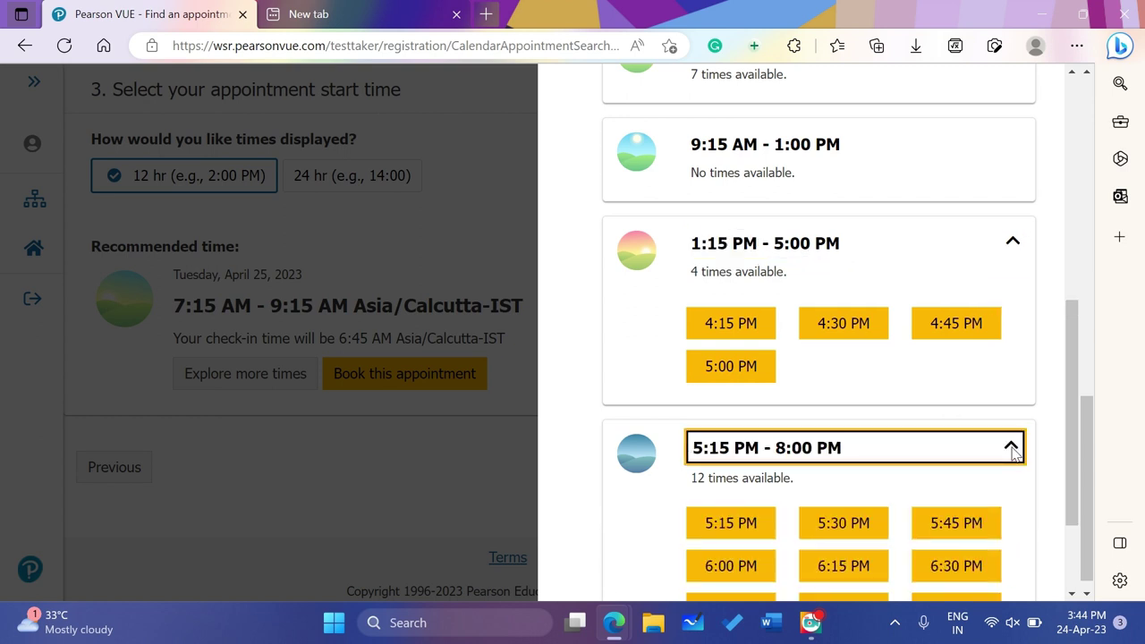
scroll(1011, 451, down, 2)
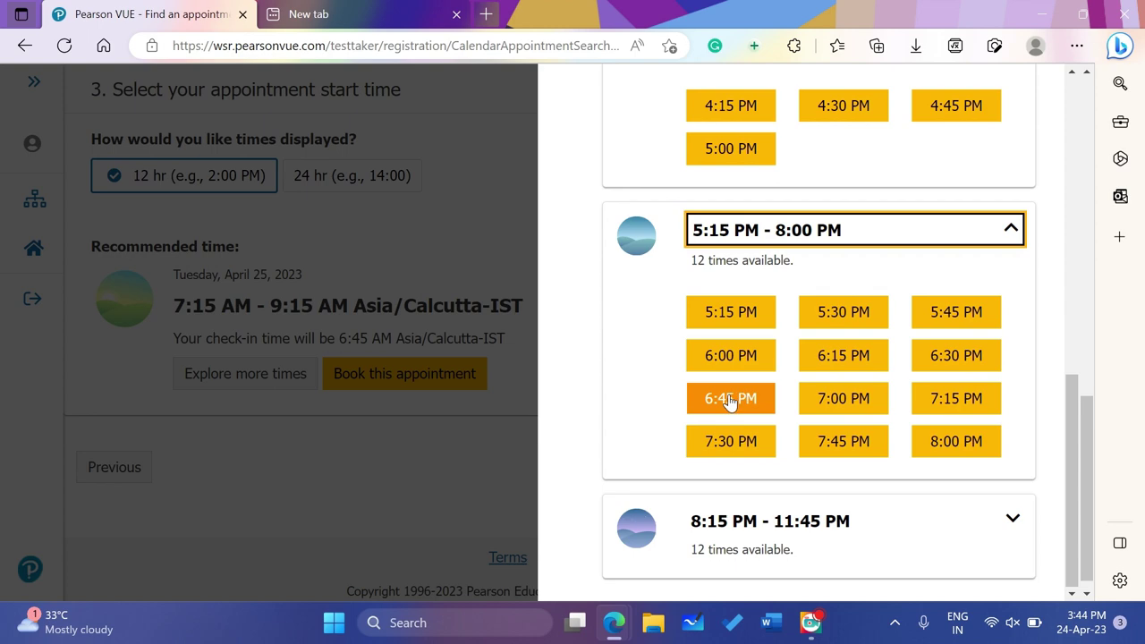
scroll(605, 350, up, 8)
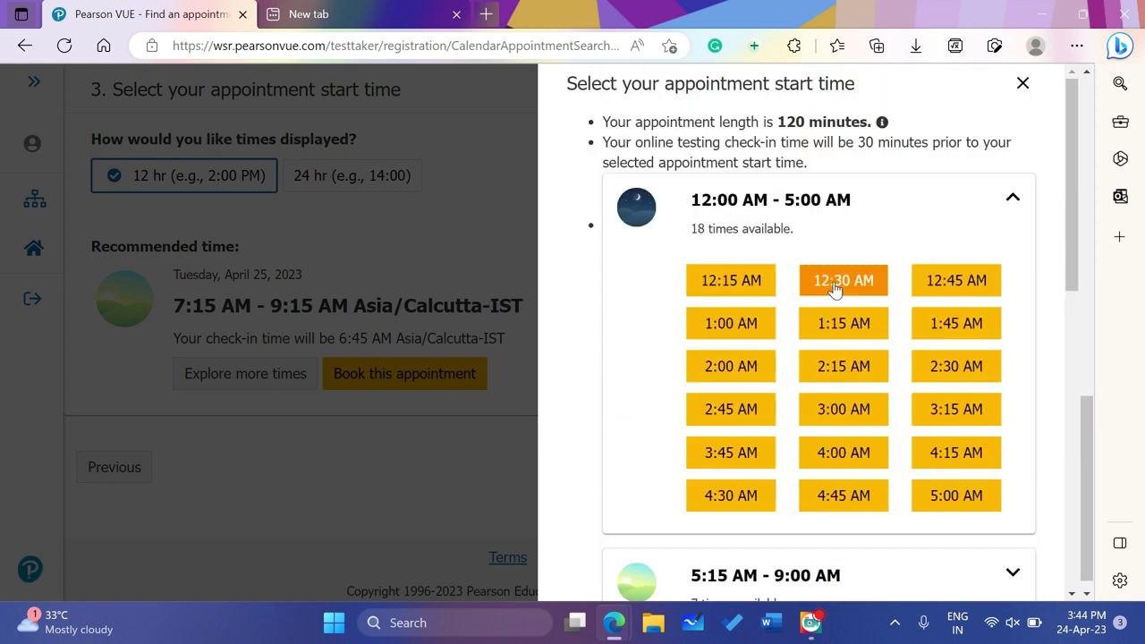
Close the start-time list, pick April 26, and review all of its available start times
click(1022, 82)
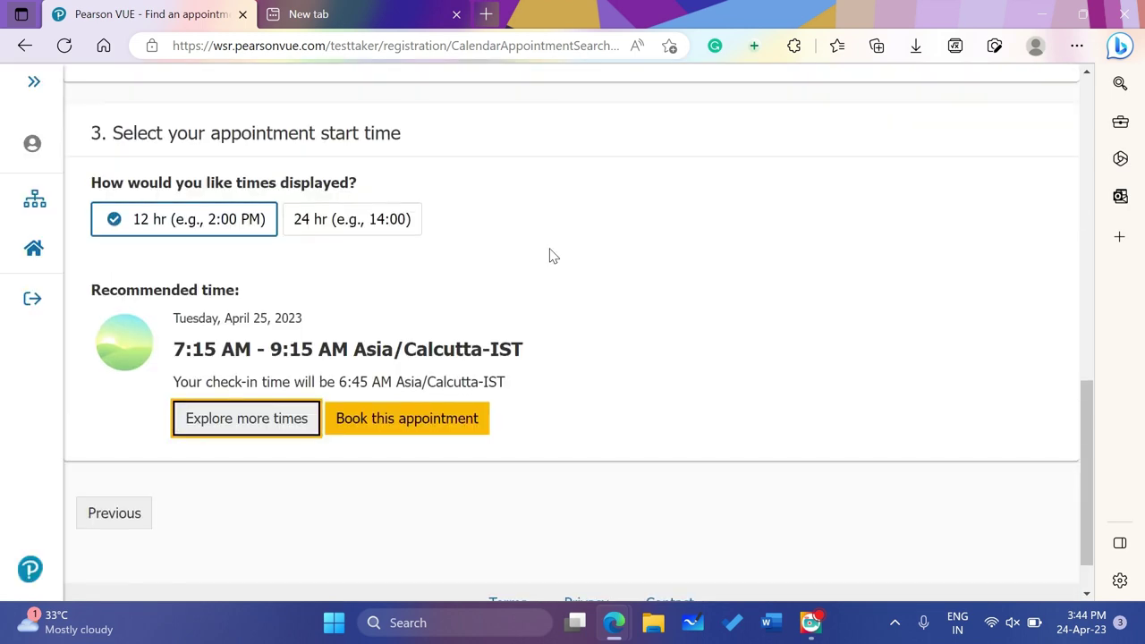
scroll(549, 255, up, 3)
click(552, 199)
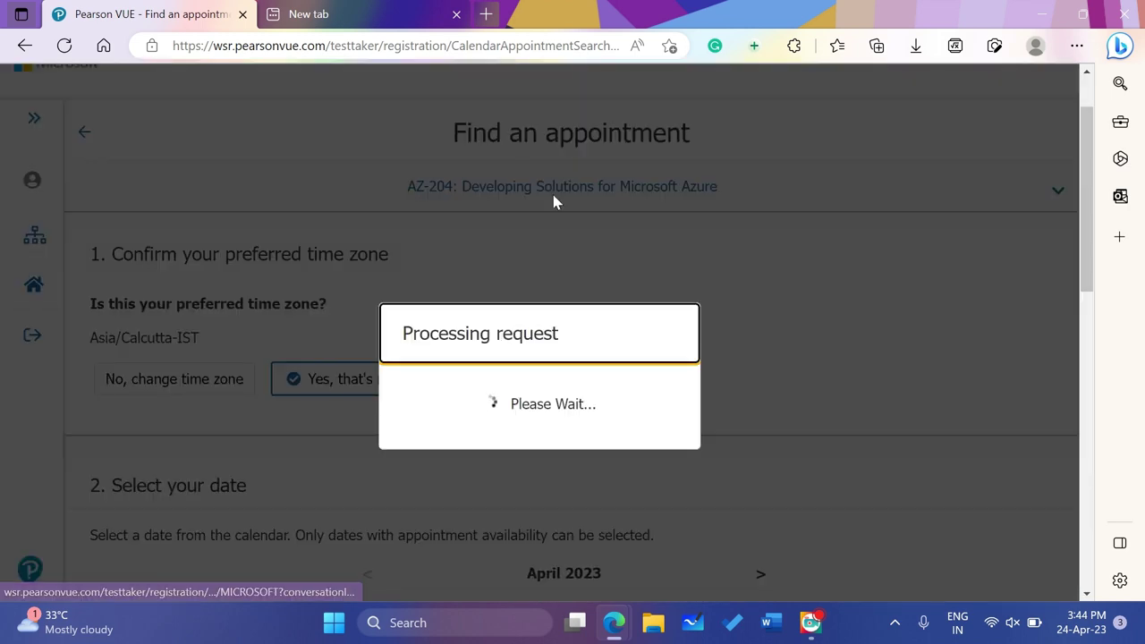
scroll(549, 301, down, 3)
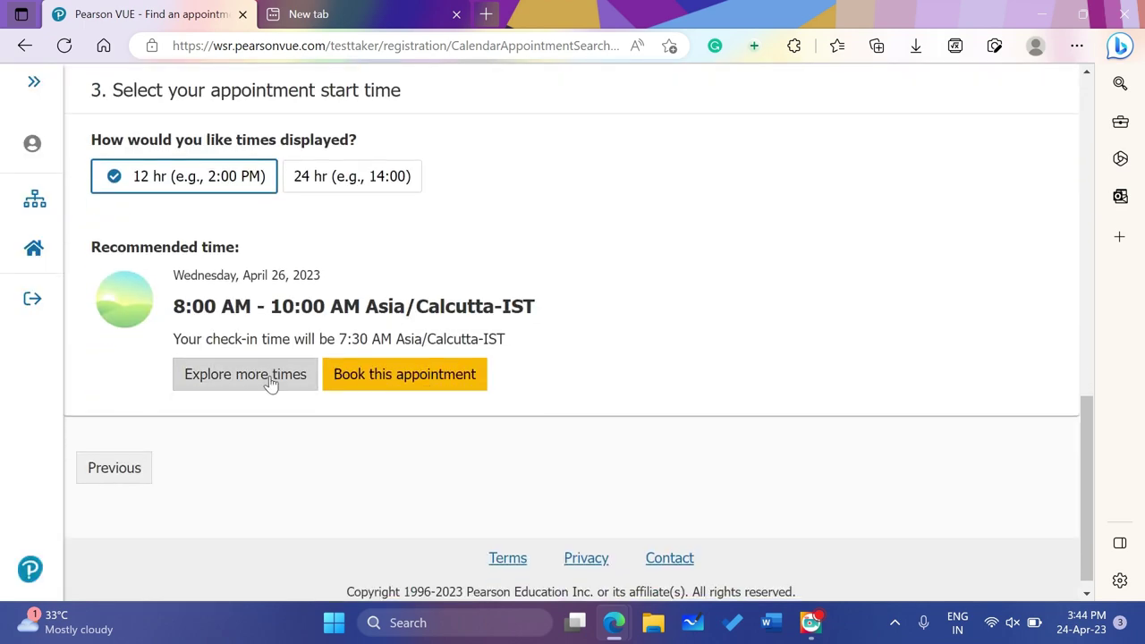
click(268, 376)
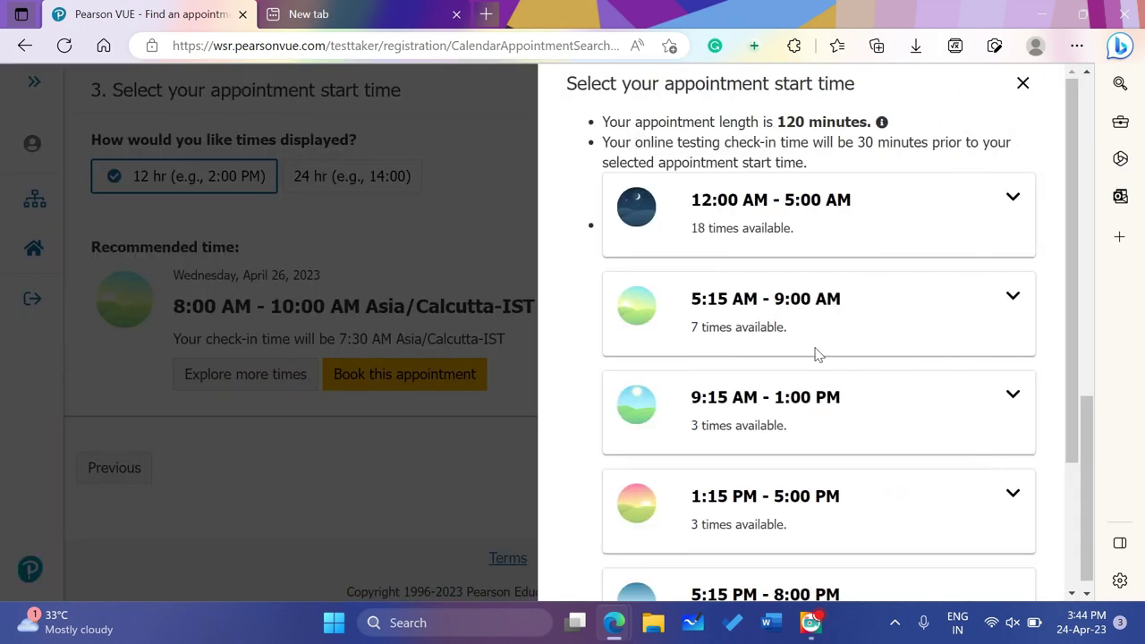
scroll(814, 354, down, 3)
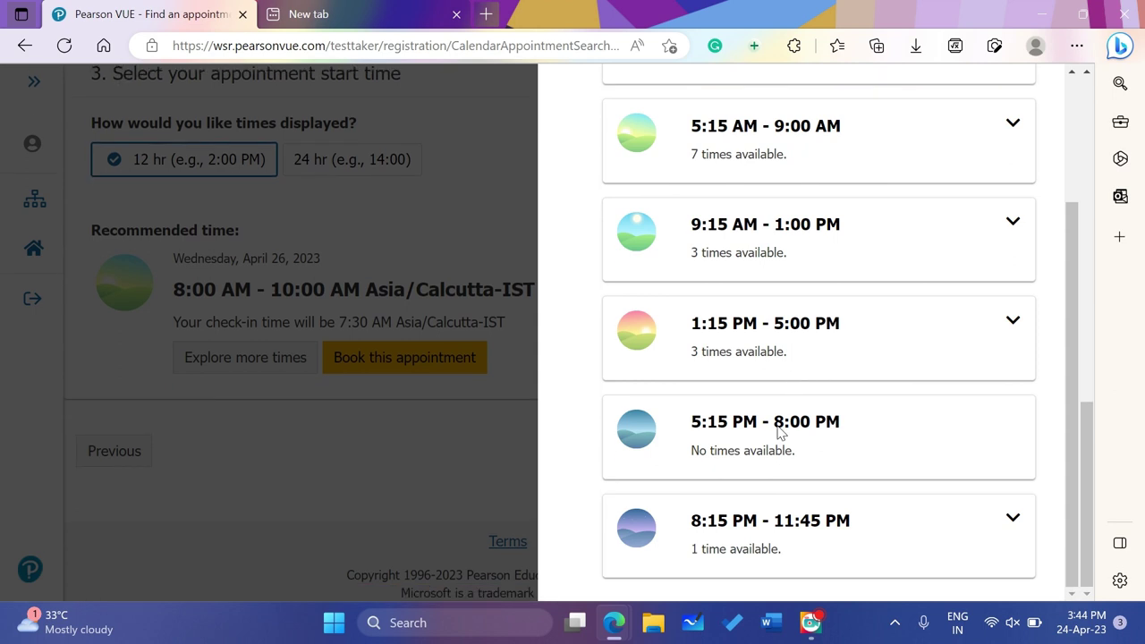
scroll(788, 427, up, 2)
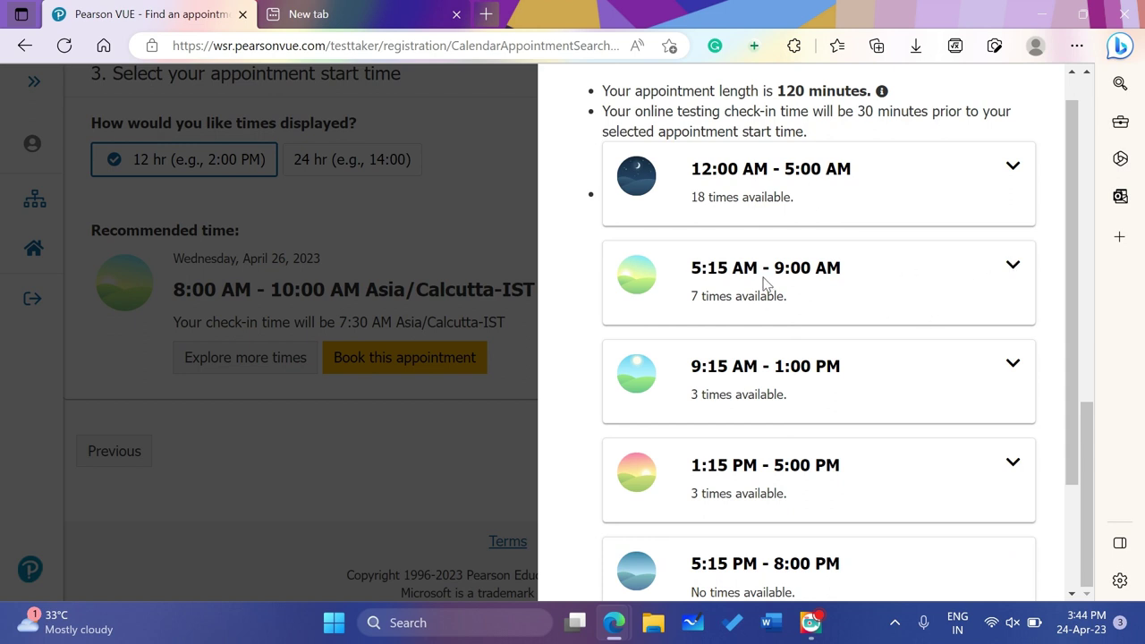
scroll(765, 282, up, 1)
Close the April 26 start-time list and switch the exam date back to April 25
click(1022, 84)
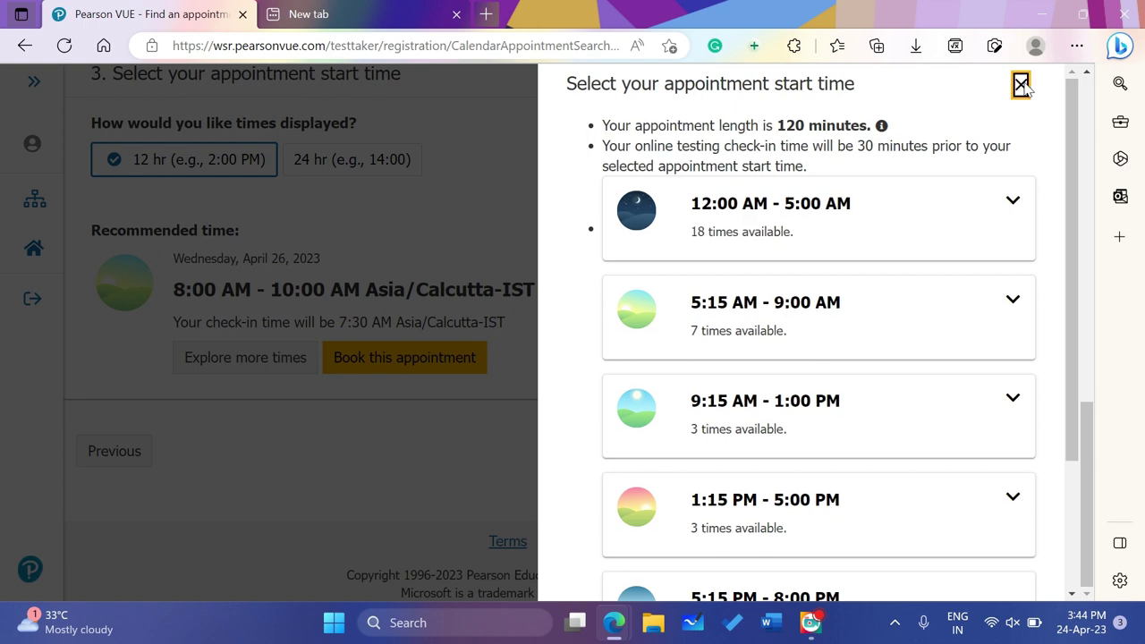
scroll(593, 271, up, 5)
click(508, 339)
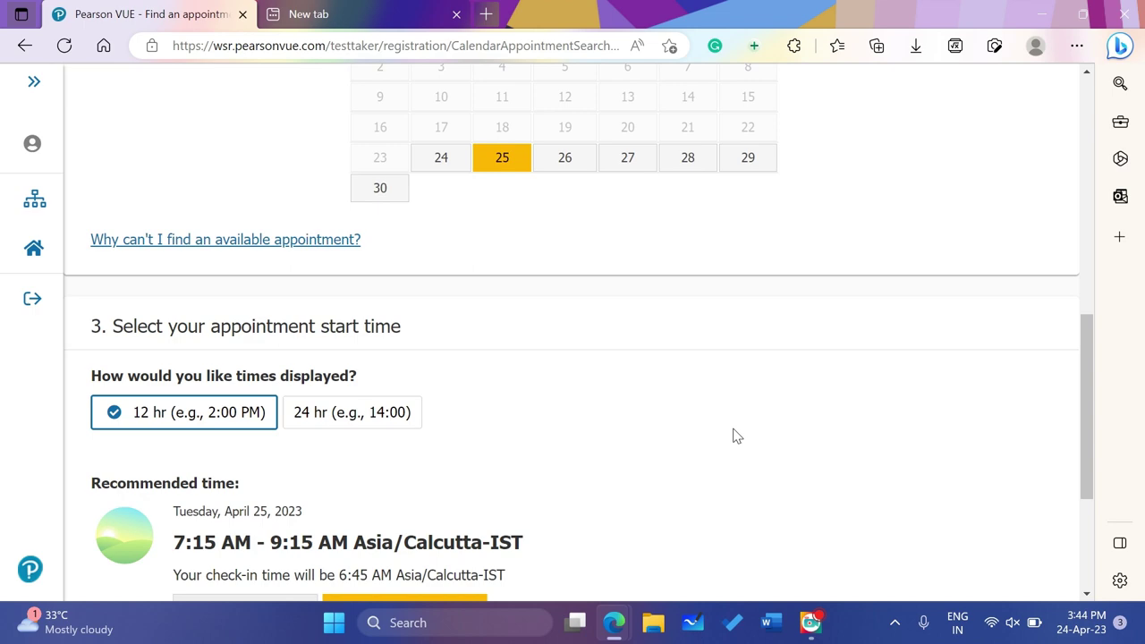
Reopen April 25's full start-time list and expand the twelve 5:15 PM – 8:00 PM slots
scroll(733, 435, down, 3)
click(250, 358)
scroll(685, 421, down, 3)
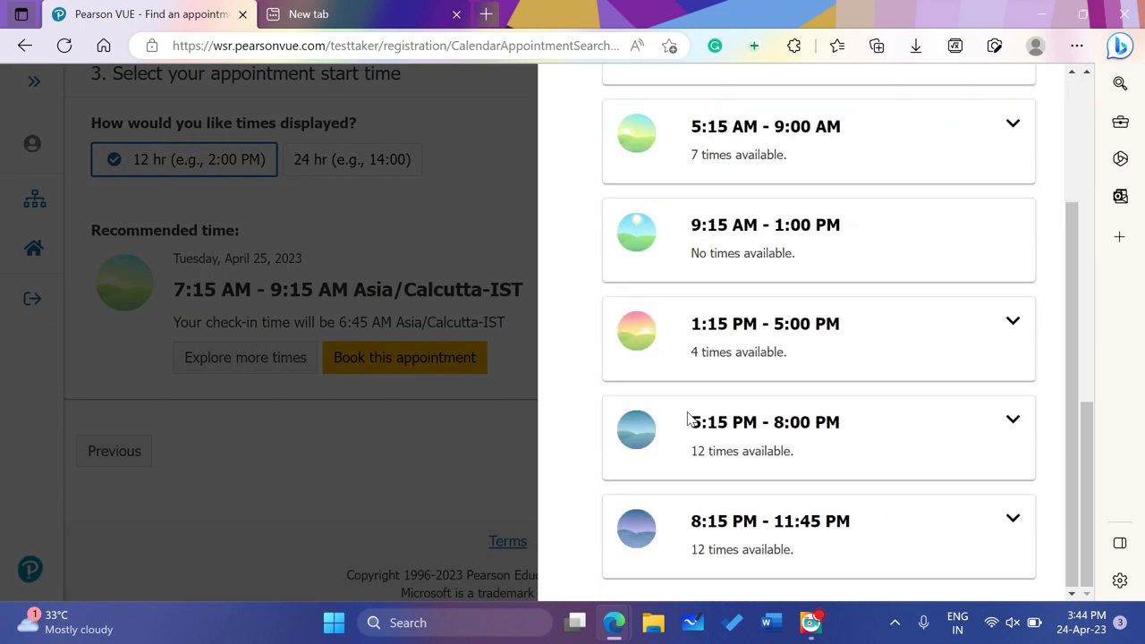
click(1012, 420)
scroll(810, 431, down, 2)
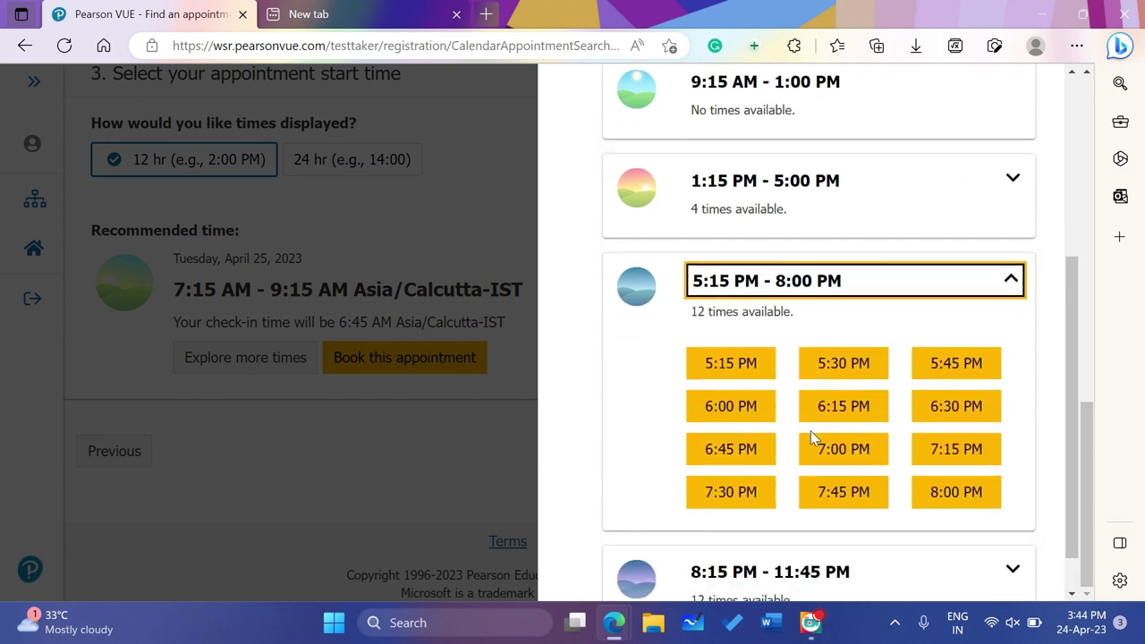
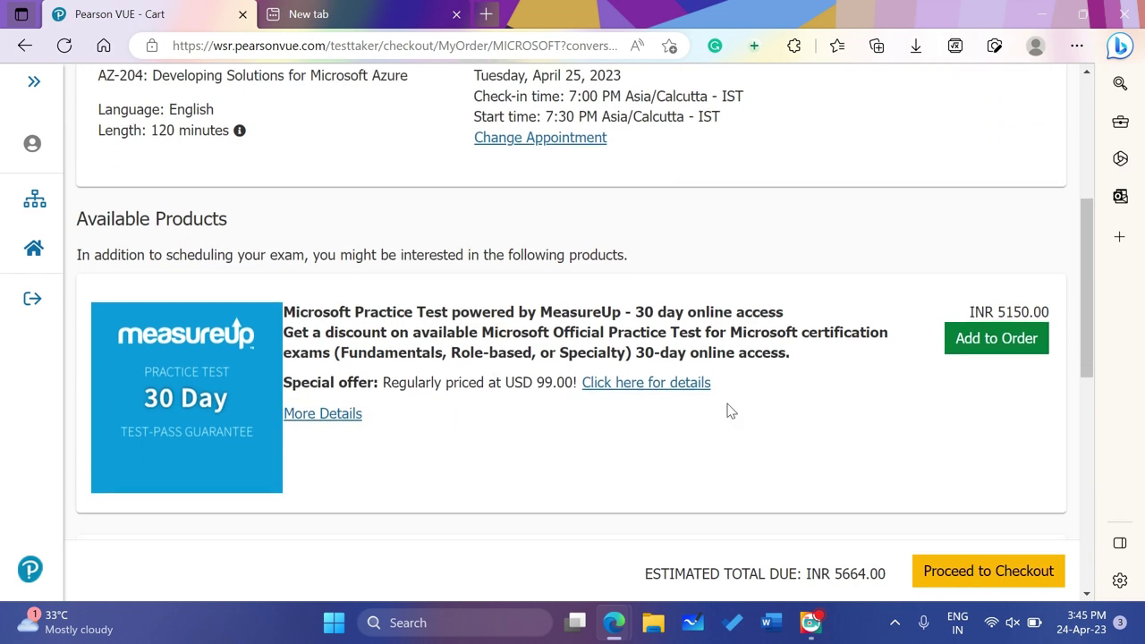
scroll(728, 409, down, 3)
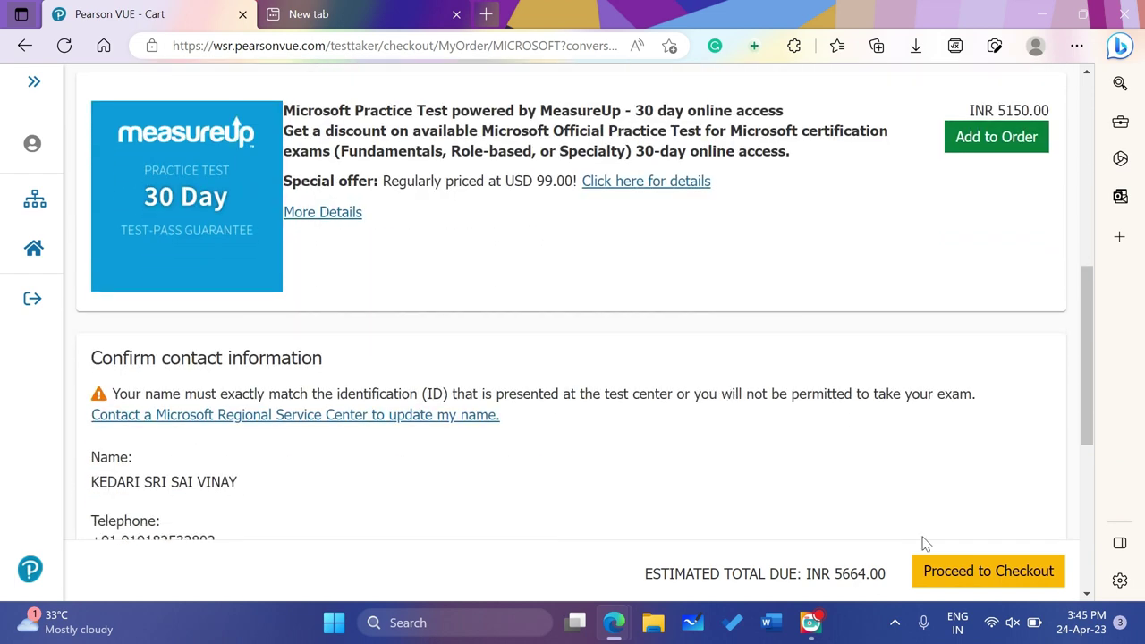
Proceed from the cart to checkout, reaching the payment page showing INR 5664.00 due
click(981, 572)
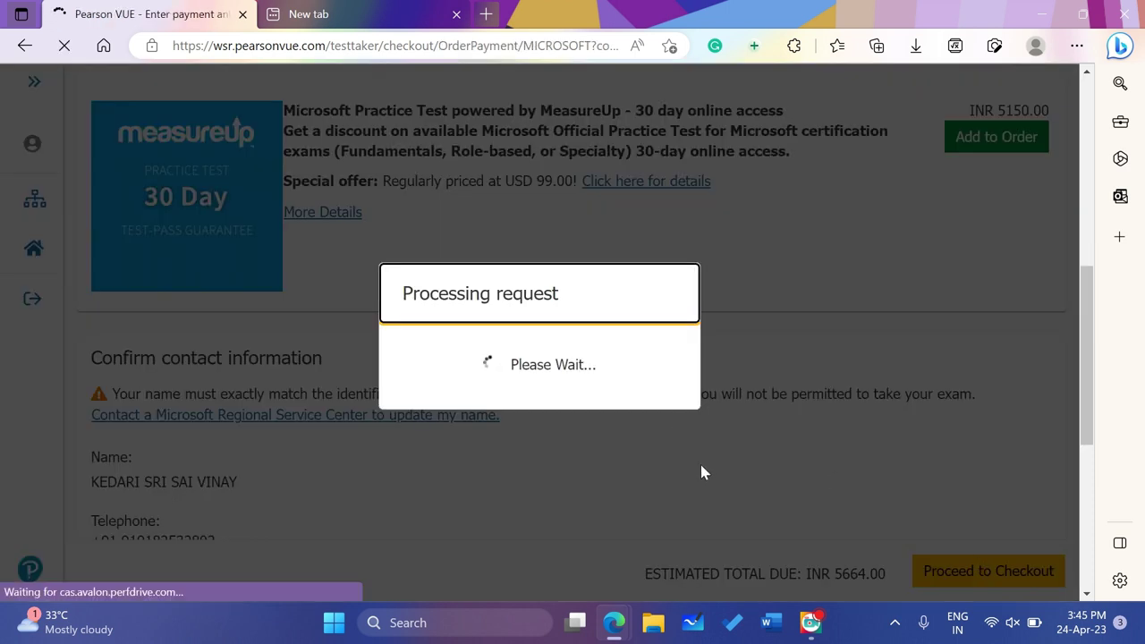
scroll(703, 474, down, 2)
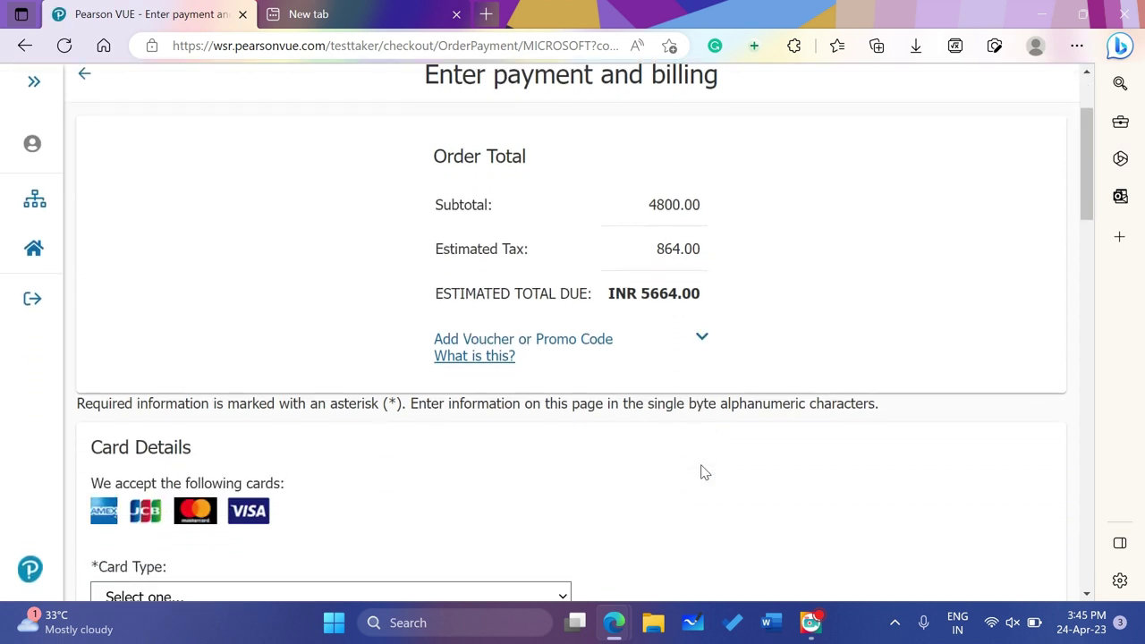
scroll(704, 473, up, 1)
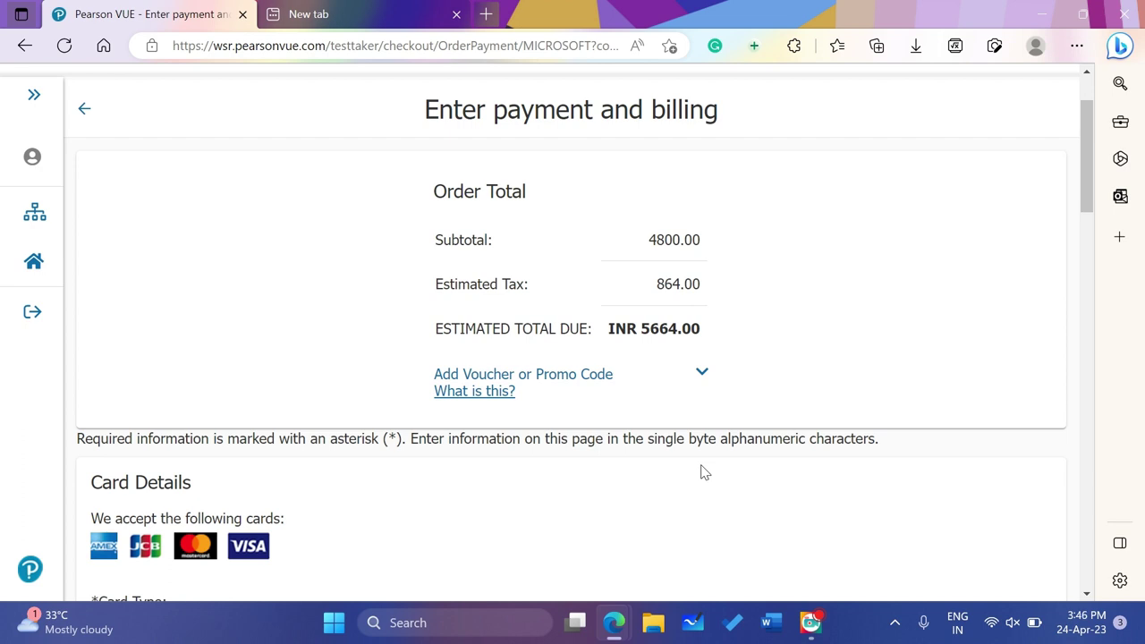
scroll(702, 472, down, 2)
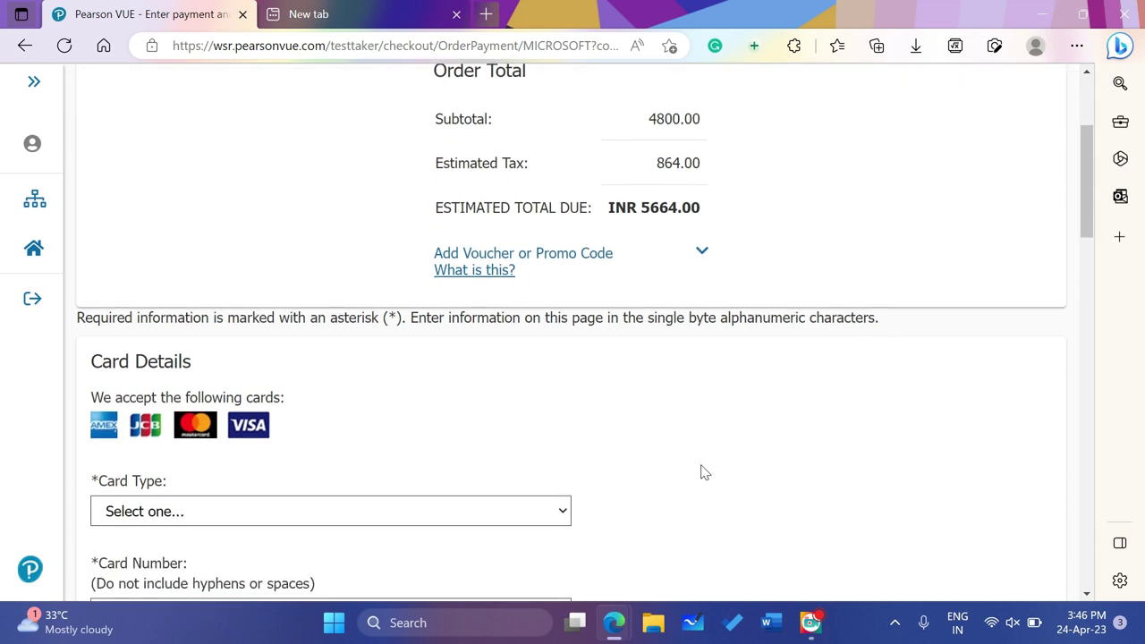
Expand Add Voucher or Promo Code and place the cursor in the Voucher/Promotion Code field
click(684, 253)
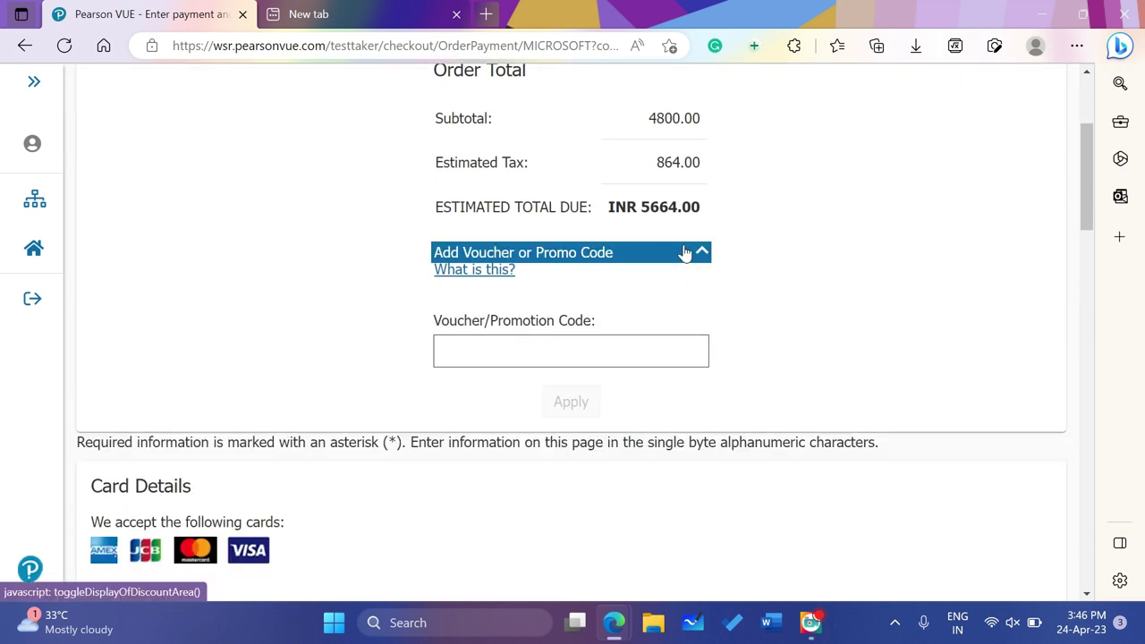
click(570, 345)
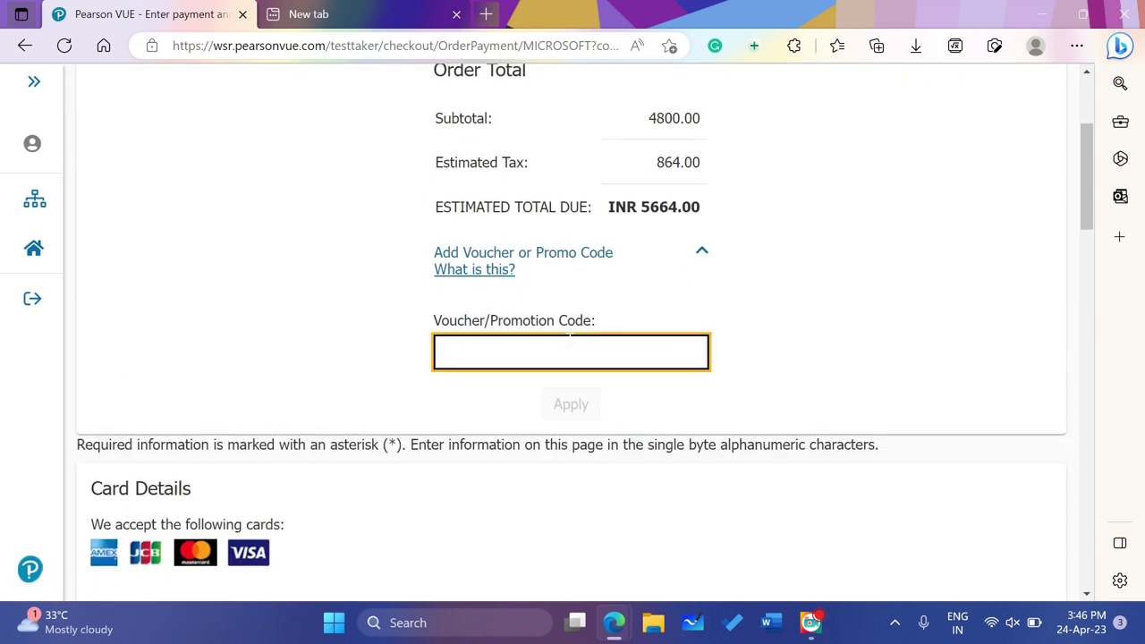